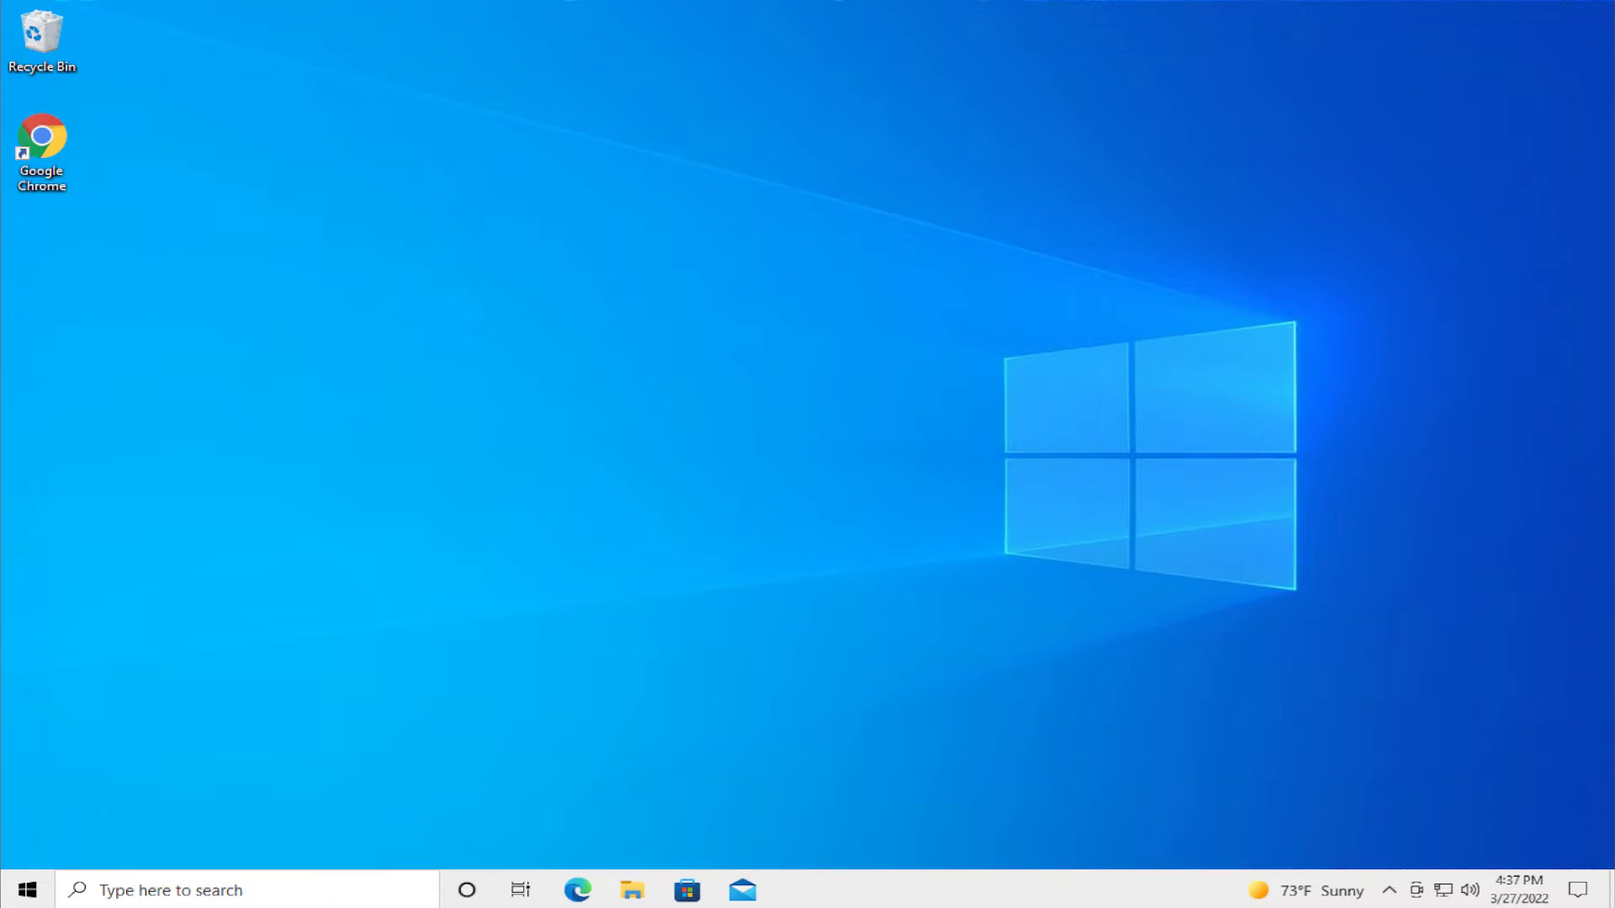
Find Registry Editor through Windows search, run it as administrator and allow it to make changes
{"action": "left_click", "coordinate": [28, 889]}
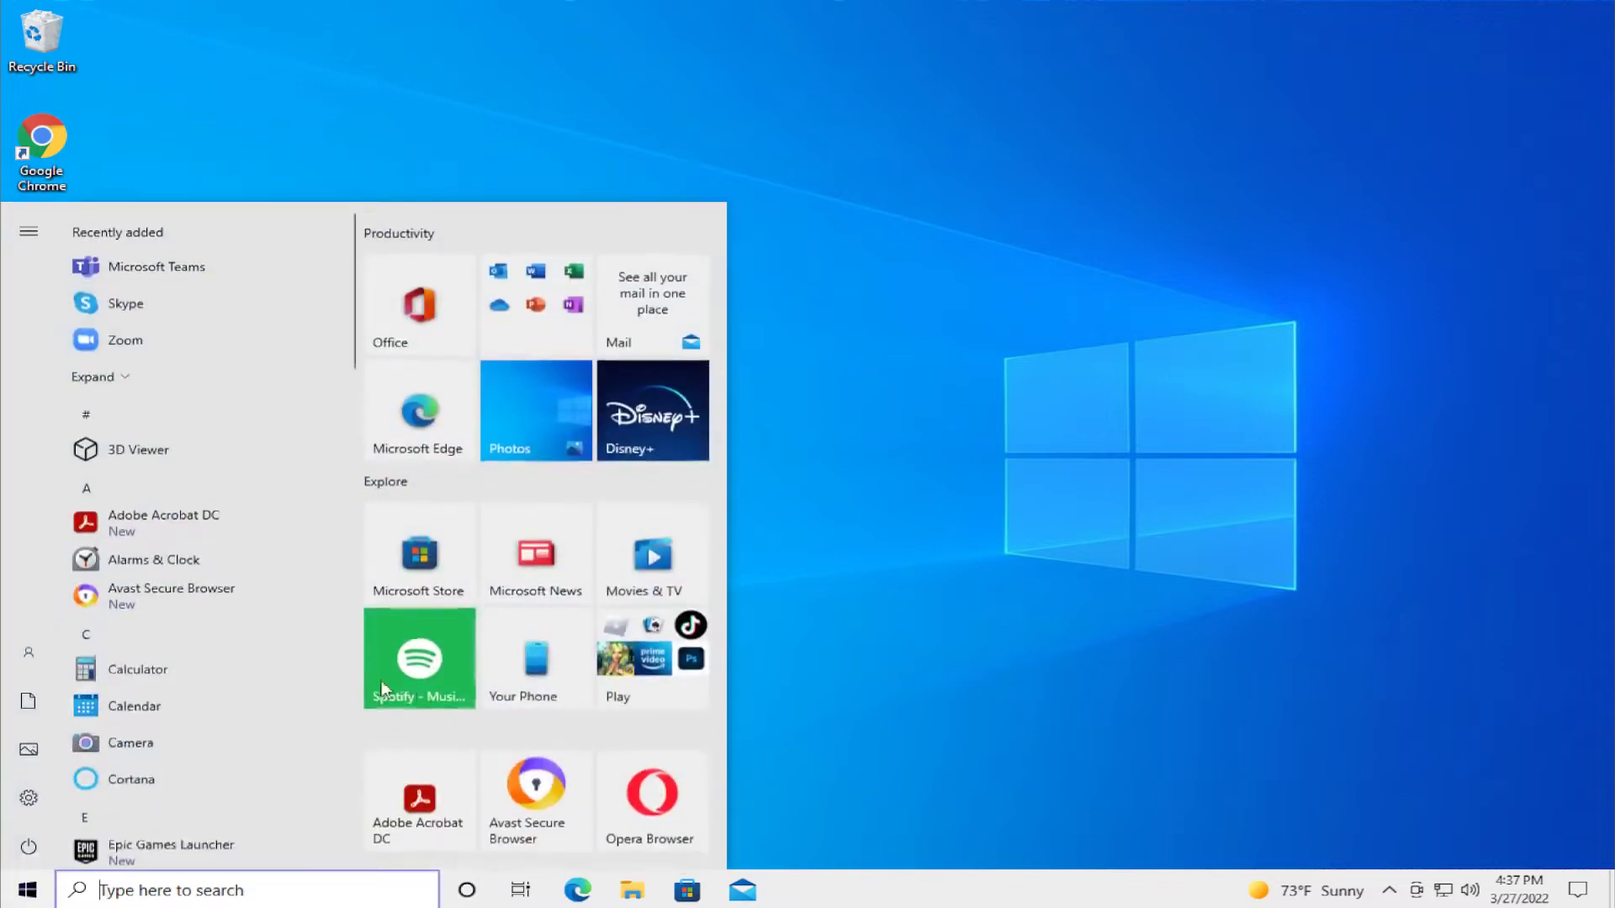
{"action": "type", "text": "rege"}
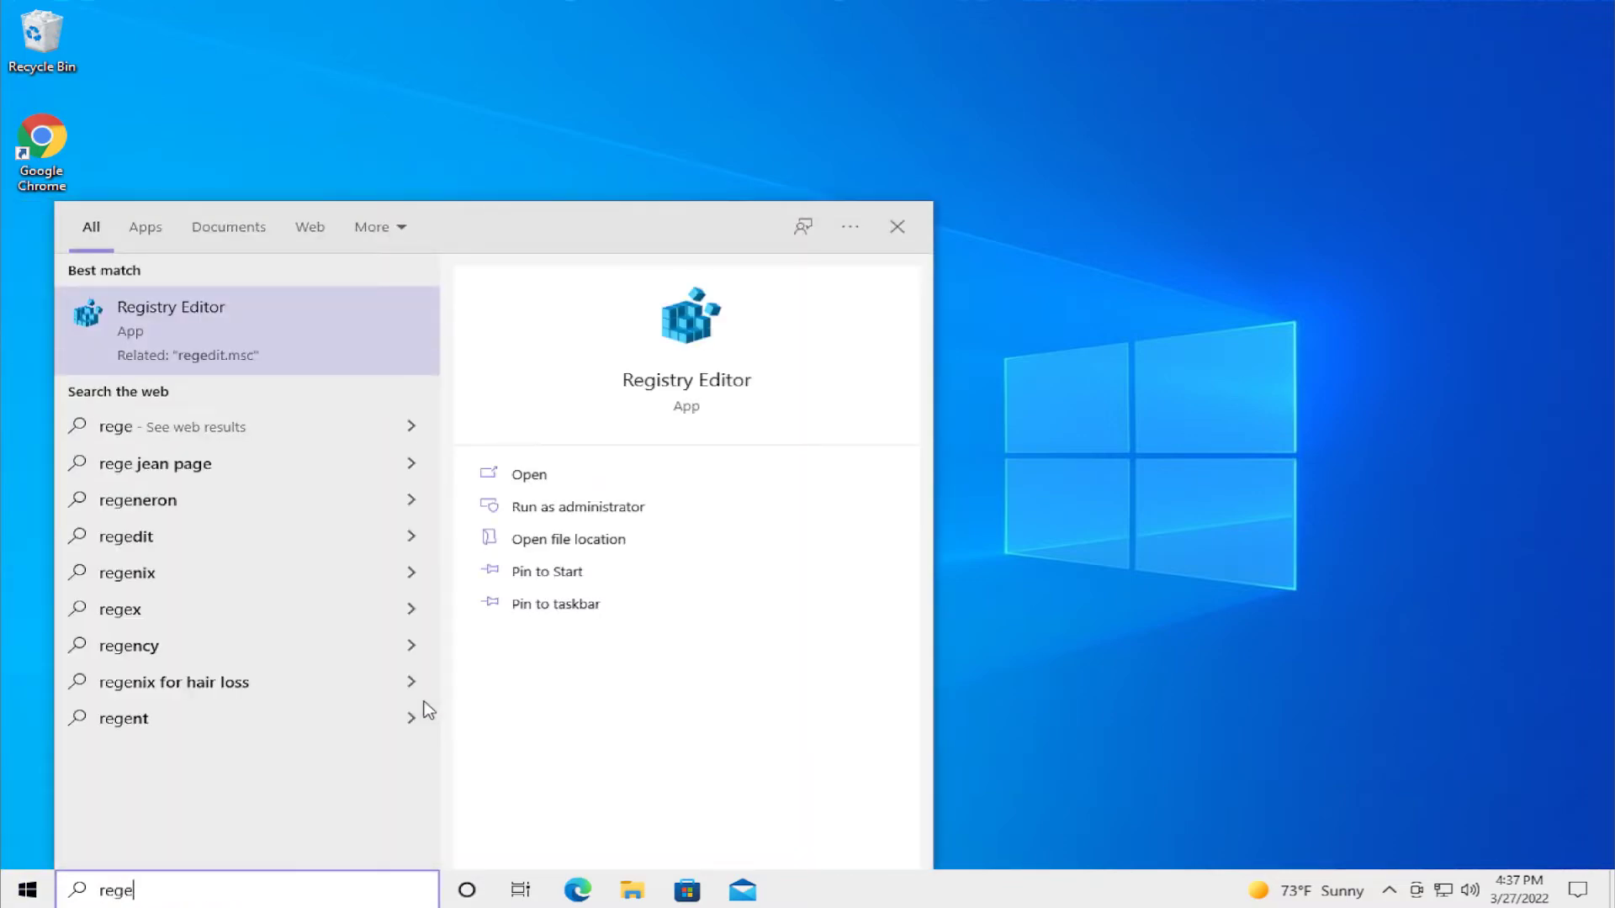
{"action": "right_click", "coordinate": [244, 344]}
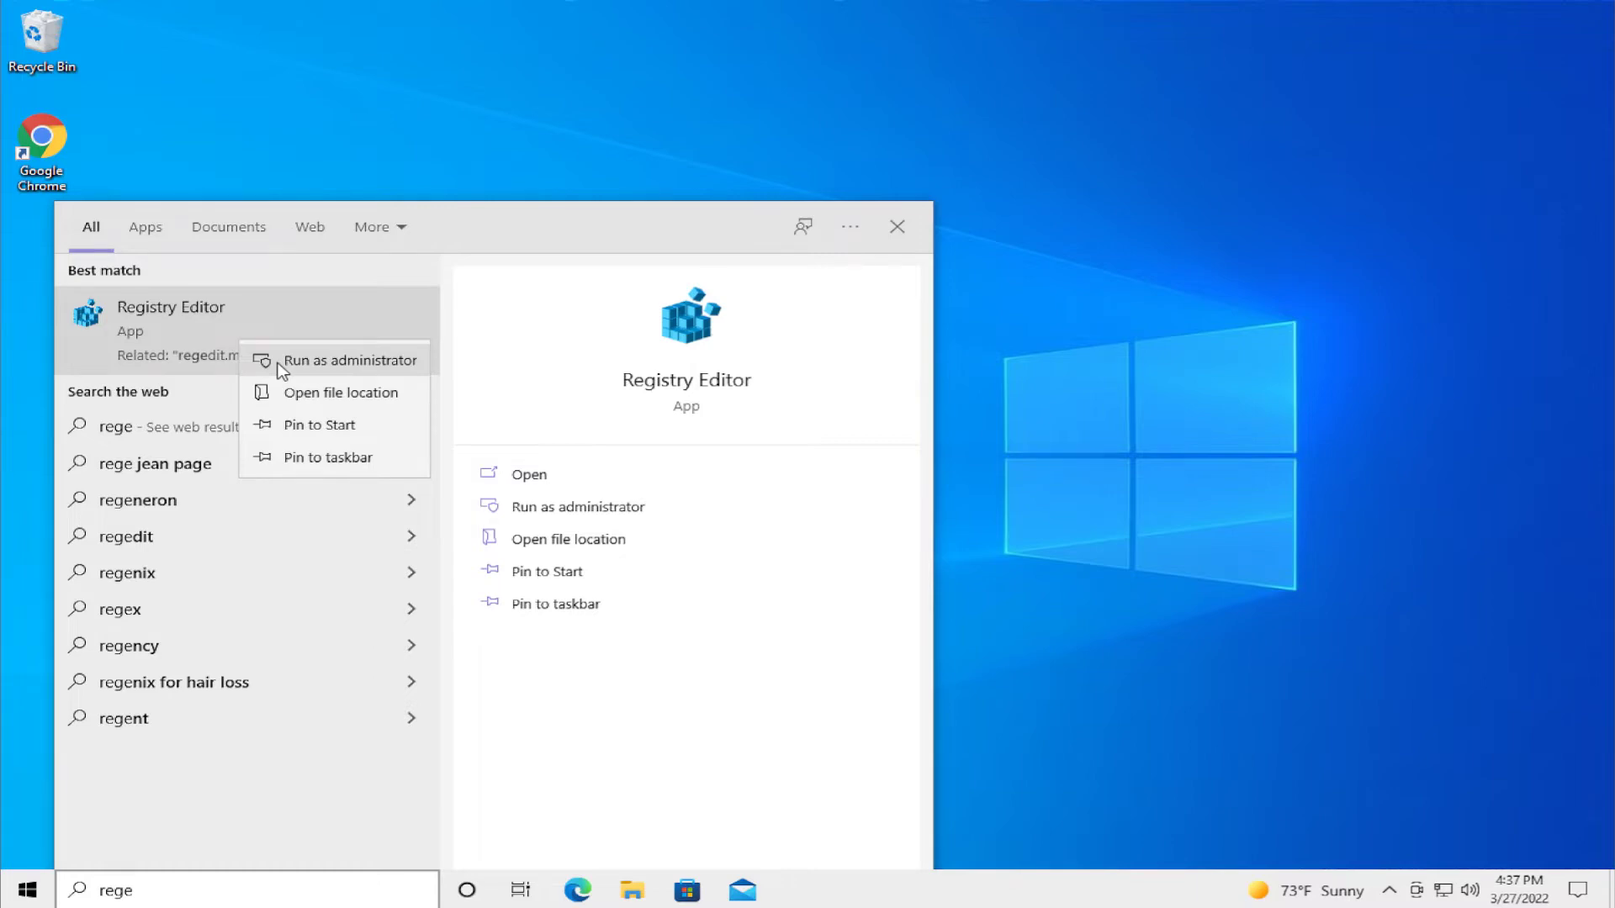
{"action": "left_click", "coordinate": [281, 371]}
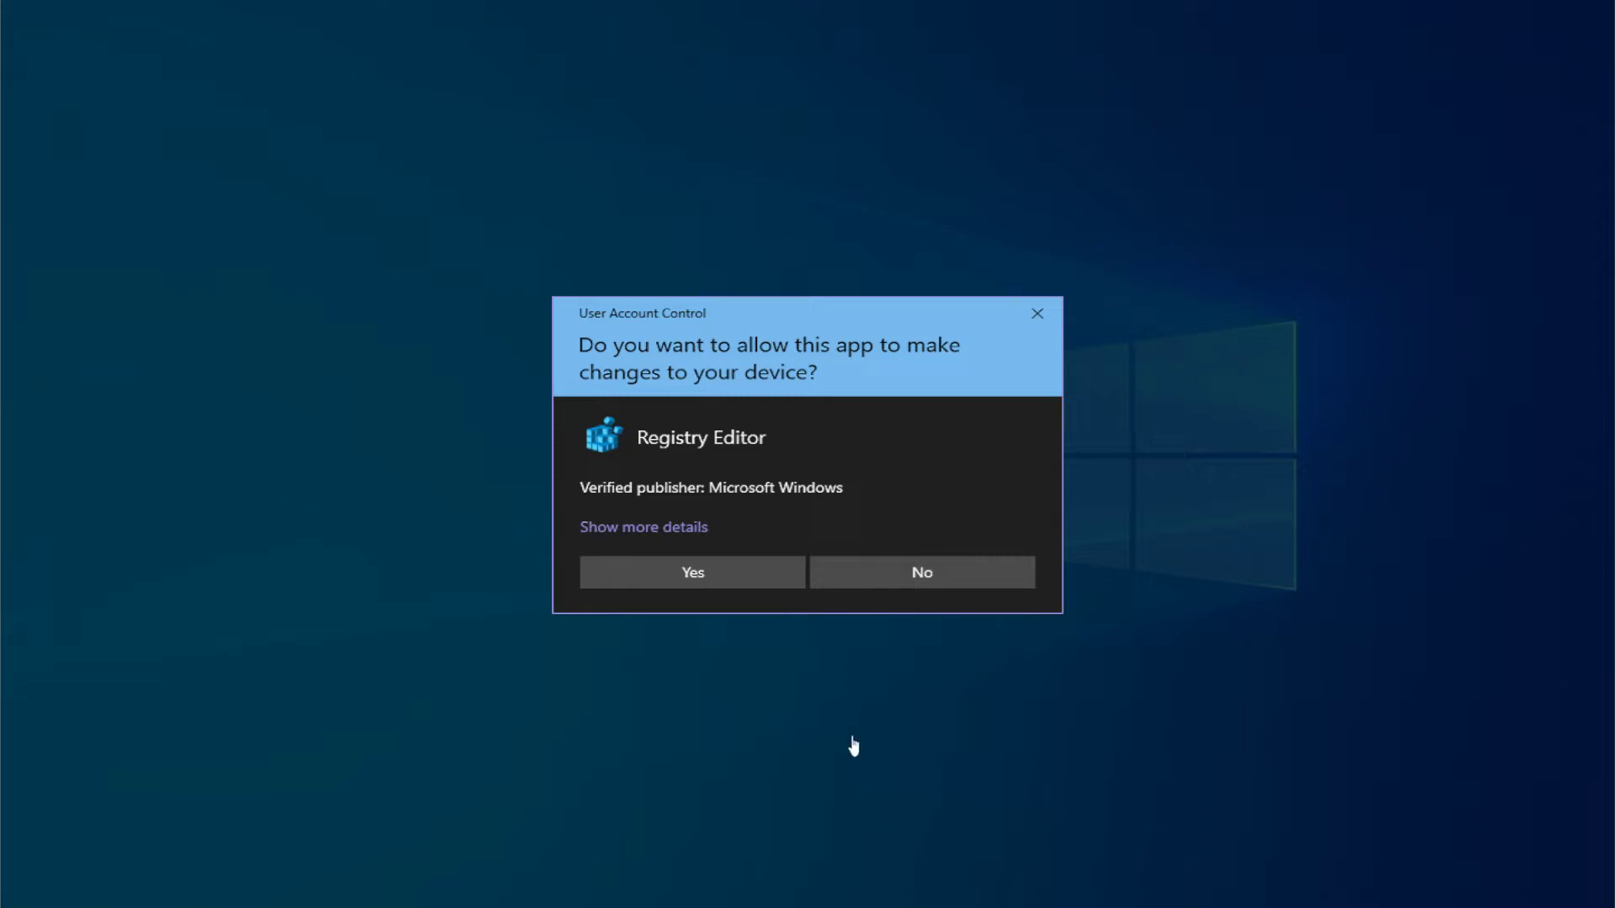
{"action": "left_click", "coordinate": [740, 565]}
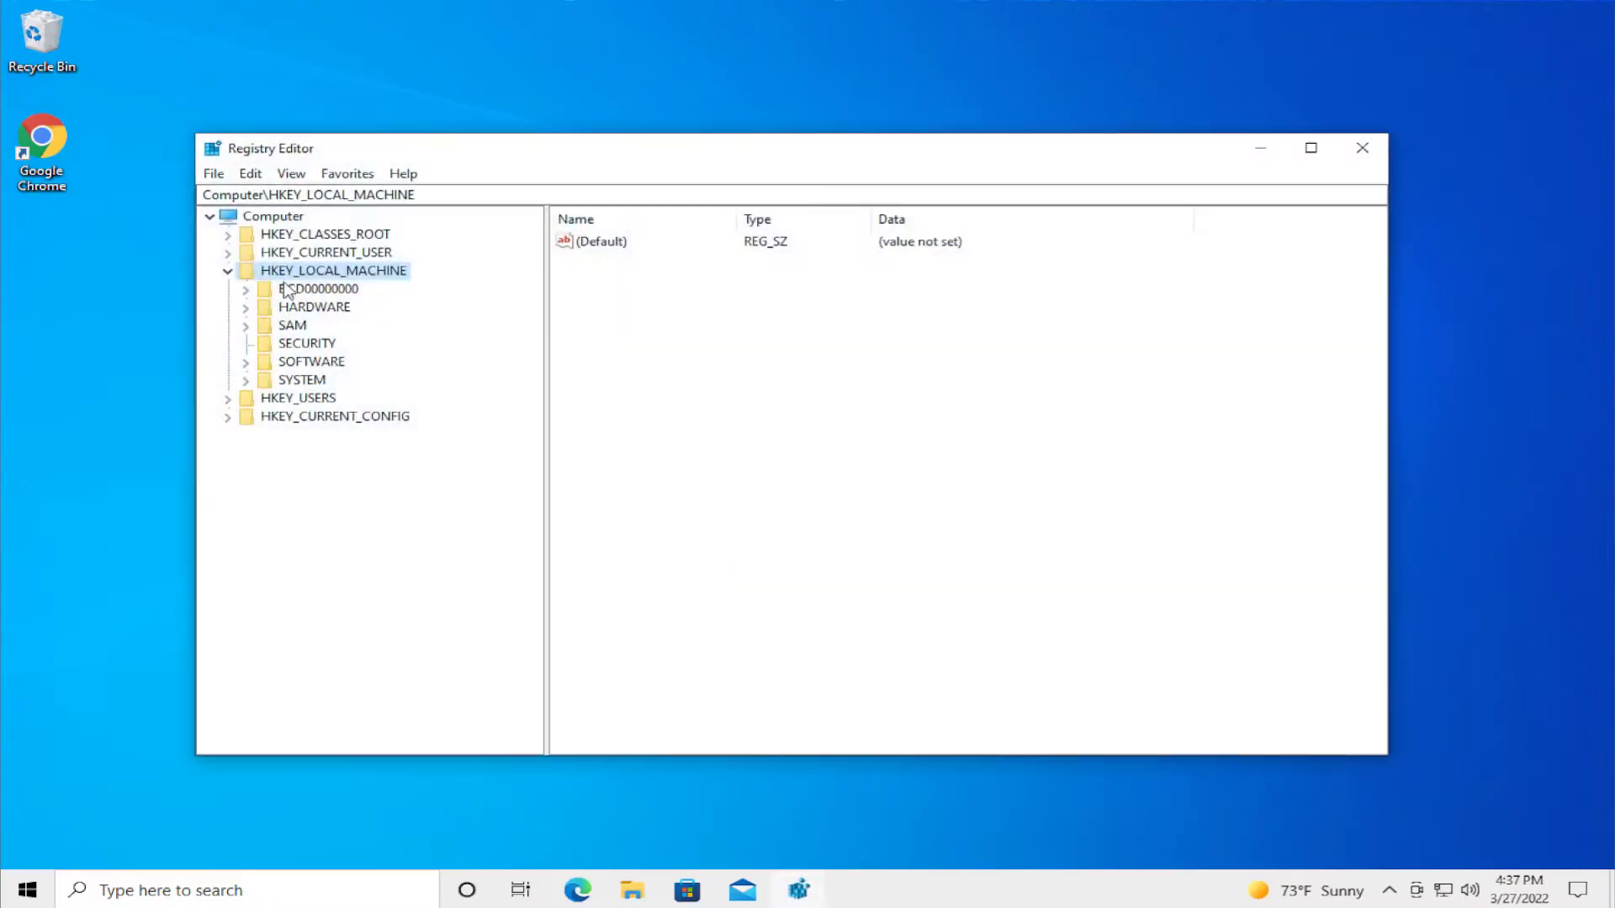
Collapse HKEY_LOCAL_MACHINE and open the key HKEY_CURRENT_USER\System\GameConfigStore
{"action": "left_click", "coordinate": [229, 269]}
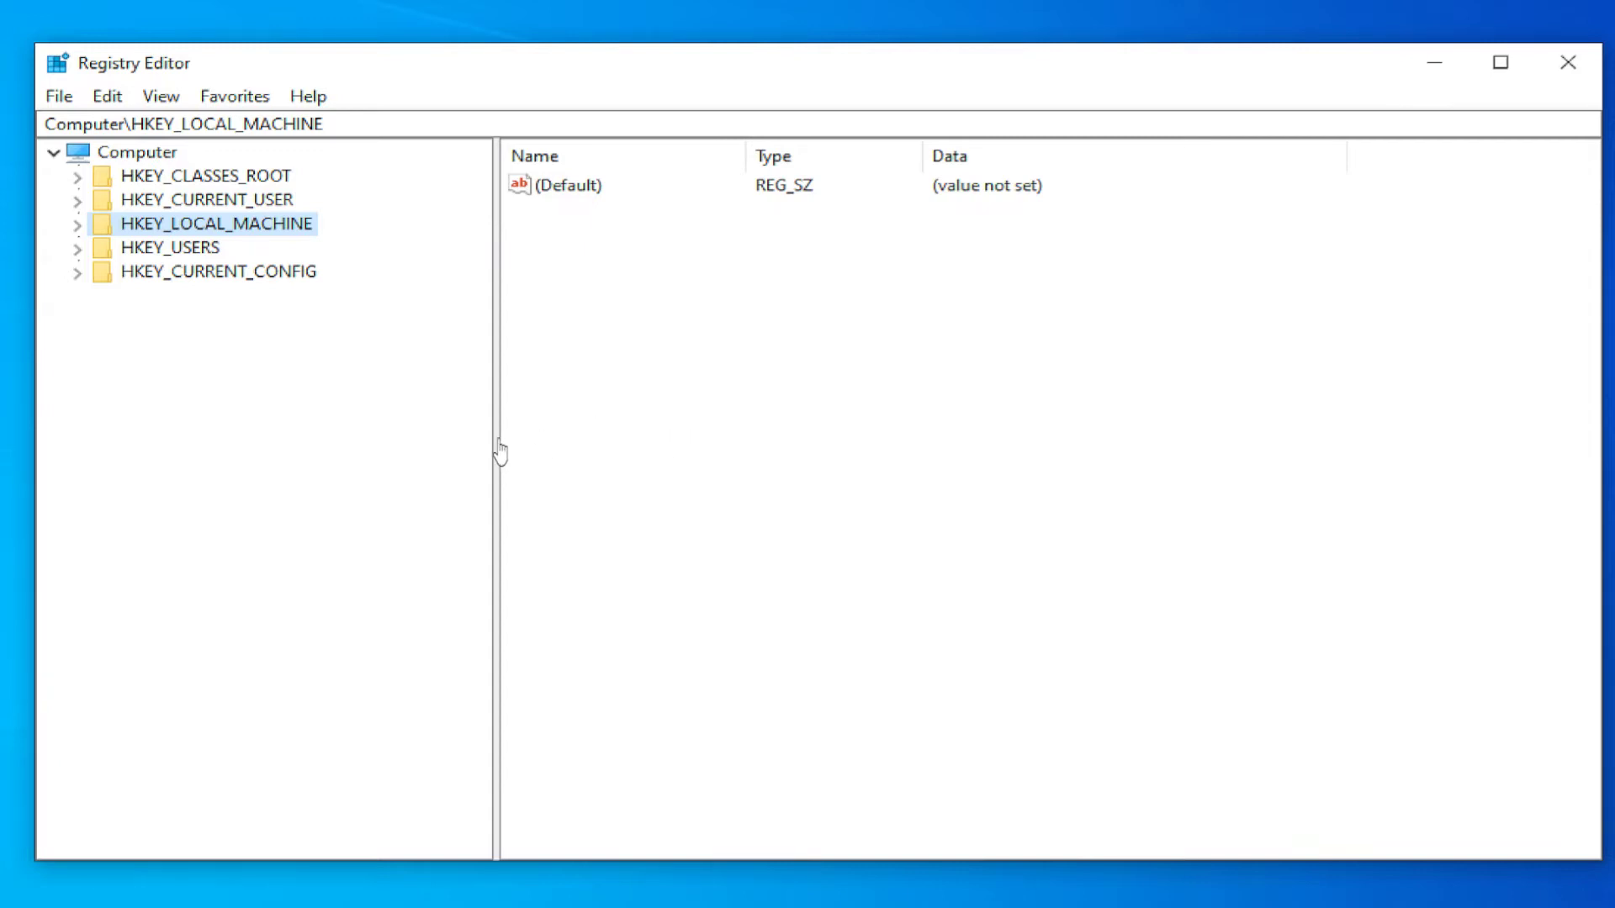
{"action": "left_click", "coordinate": [77, 201]}
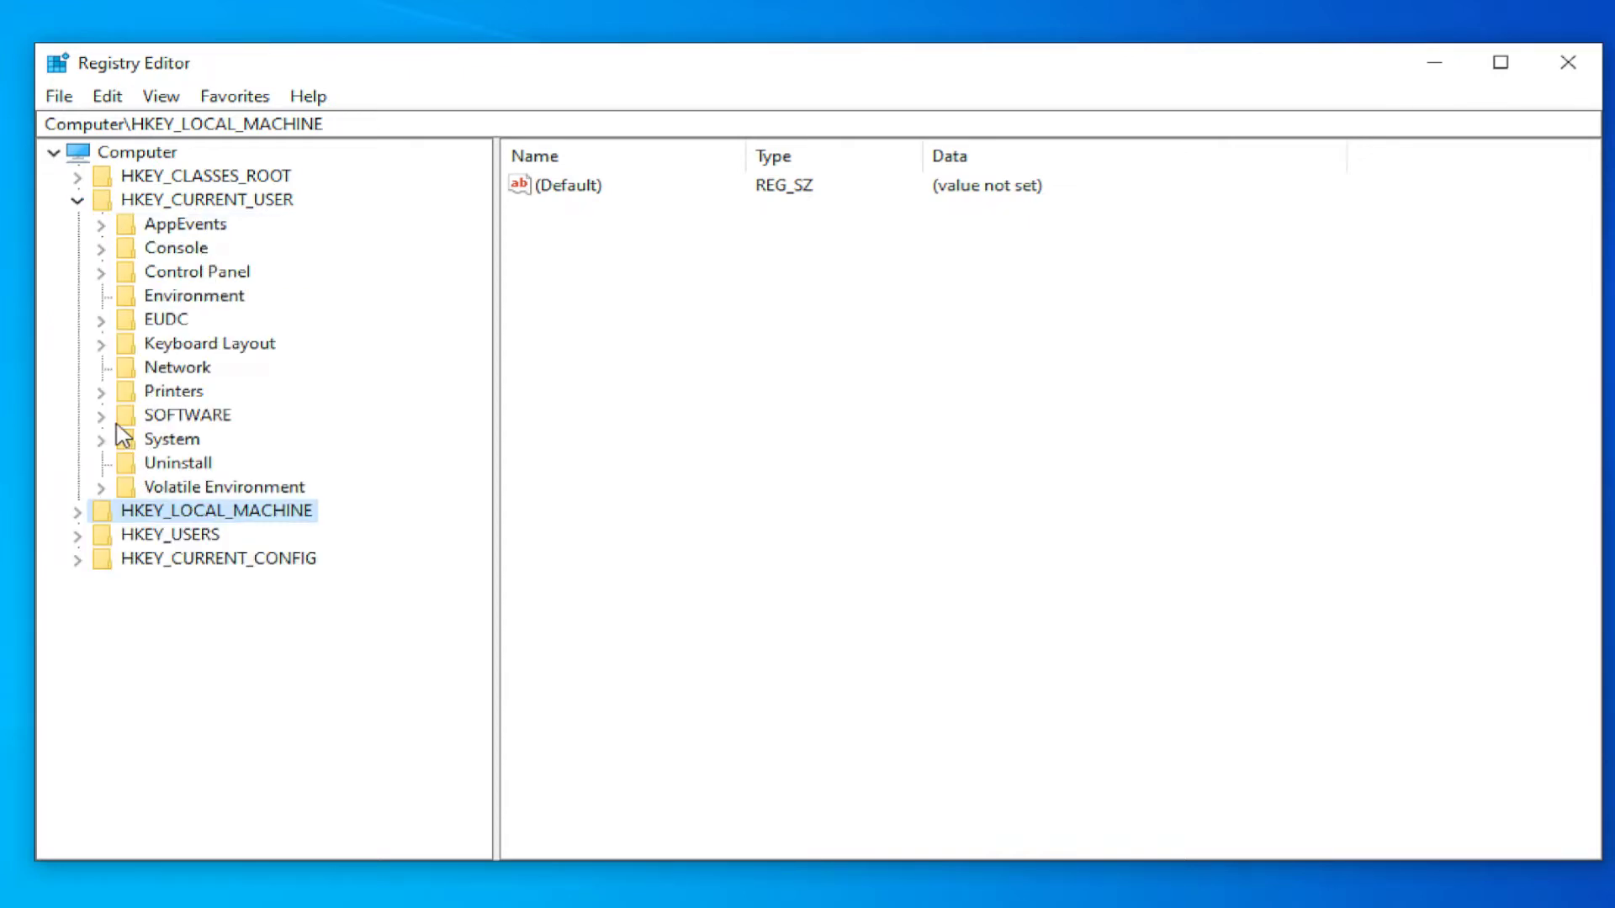
{"action": "left_click", "coordinate": [102, 440]}
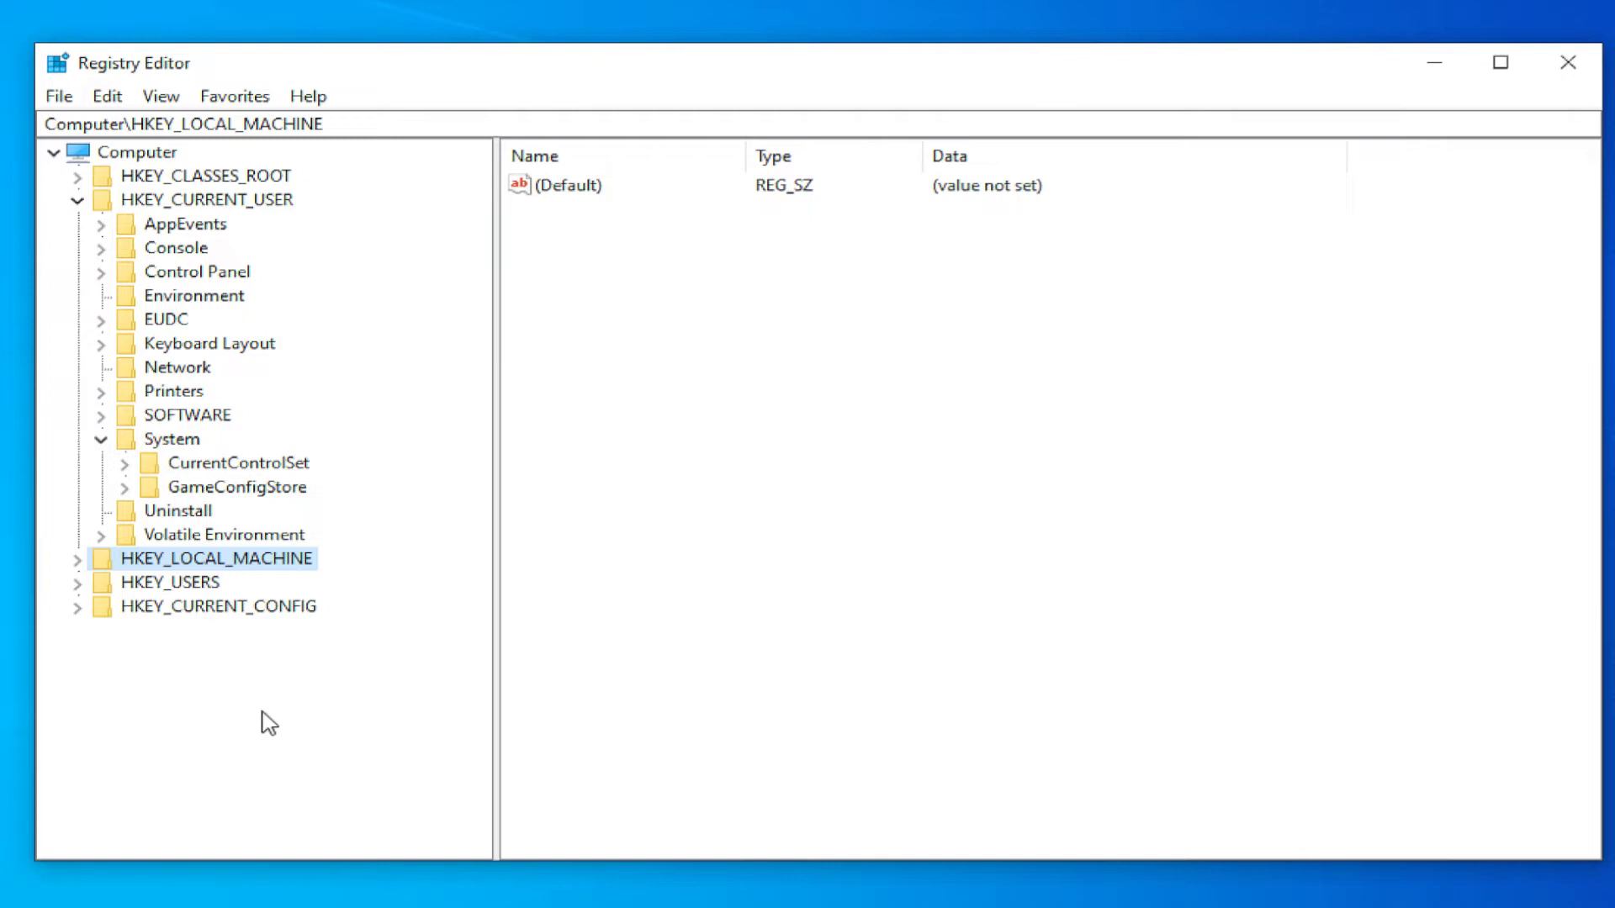
{"action": "left_click", "coordinate": [211, 495]}
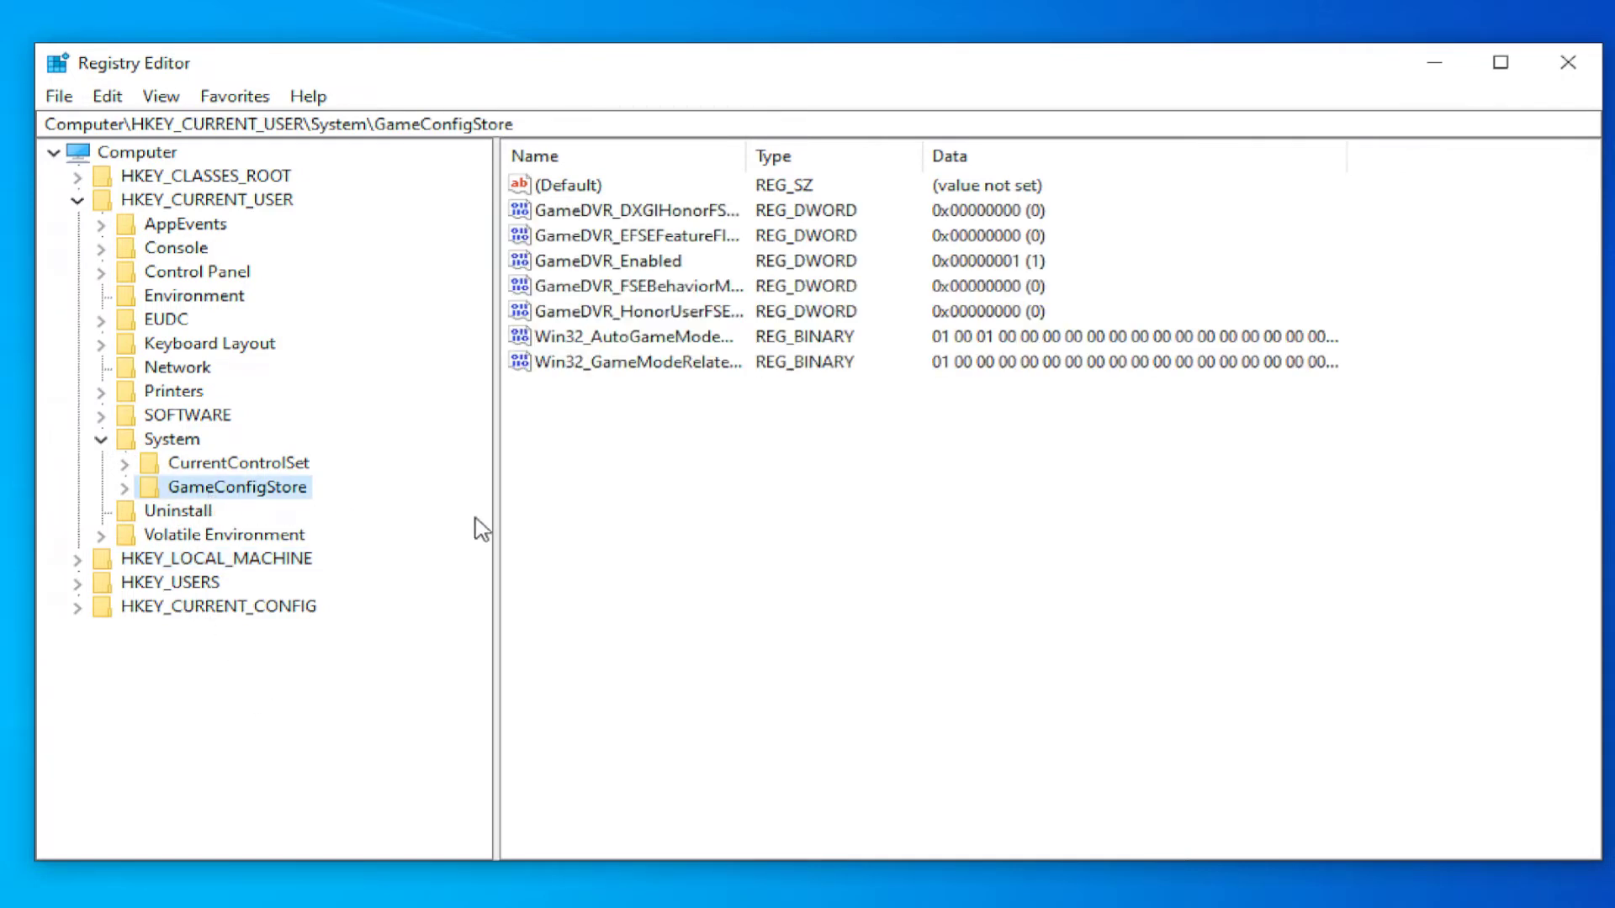
Set the value data of GameDVR_Enabled to 0 in the GameConfigStore key
{"action": "left_click", "coordinate": [605, 269]}
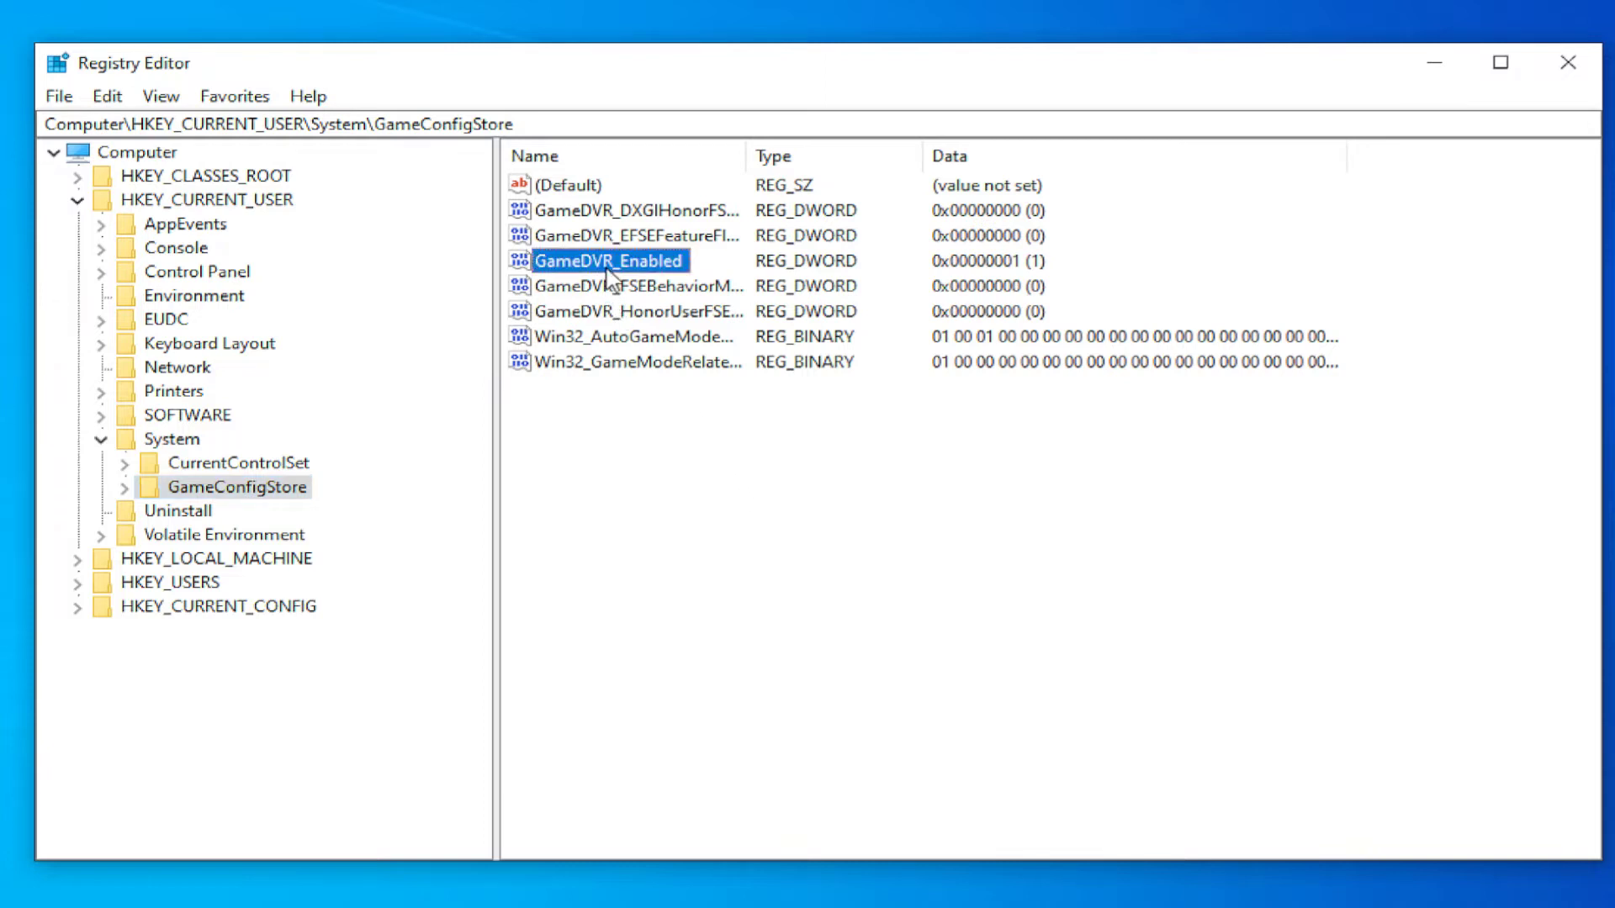
{"action": "double_click", "coordinate": [655, 266]}
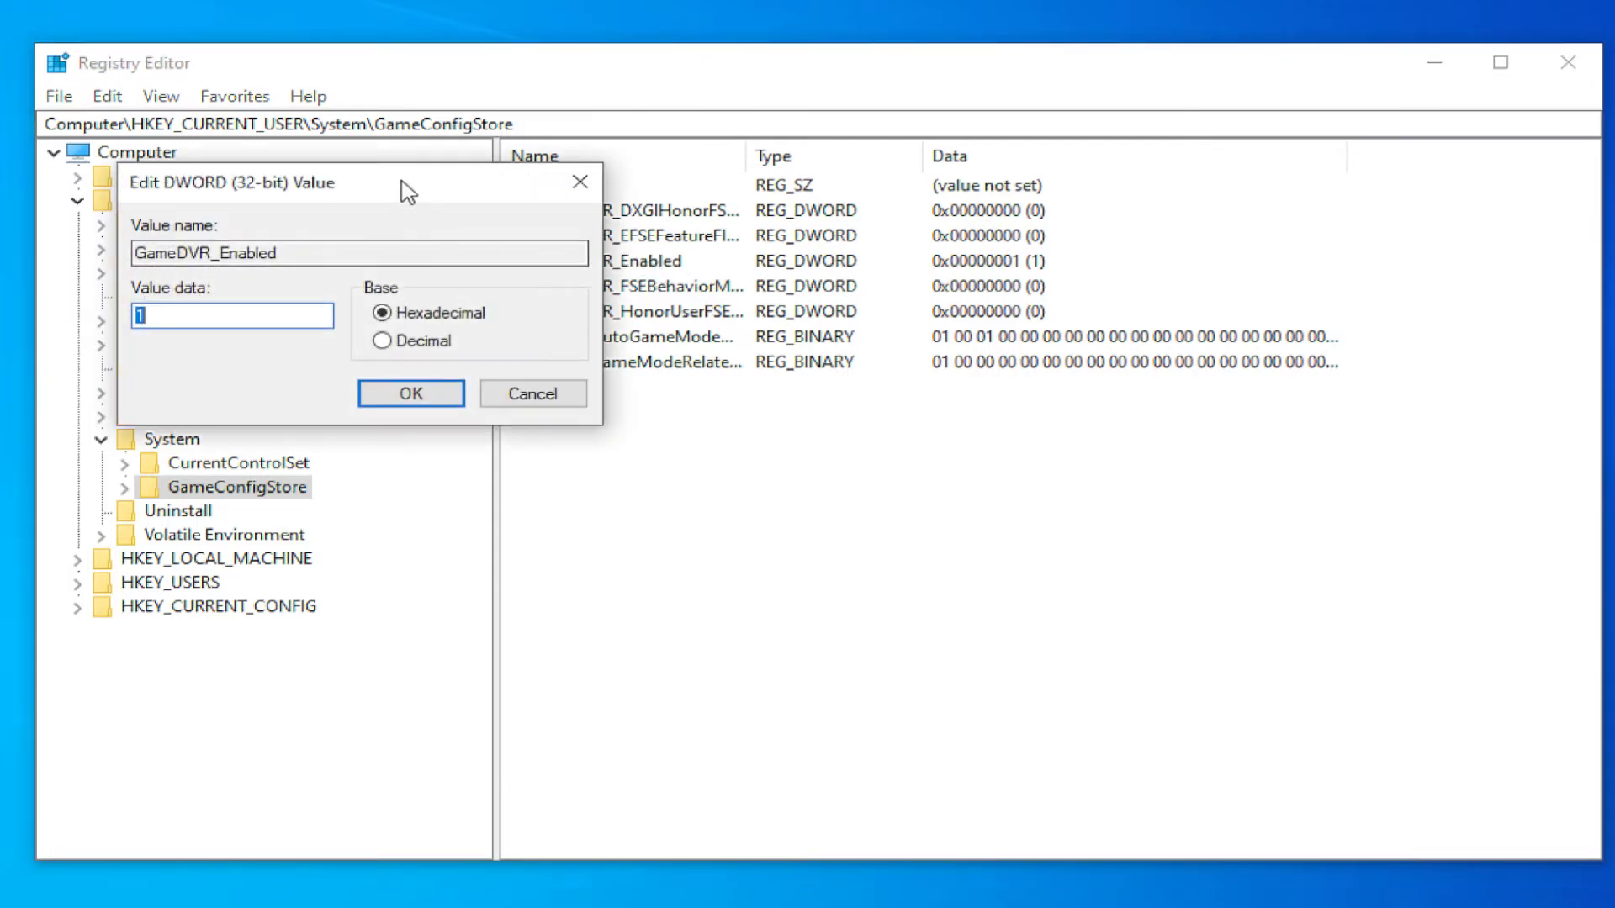
{"action": "left_click_drag", "start_coordinate": [404, 188], "coordinate": [806, 421]}
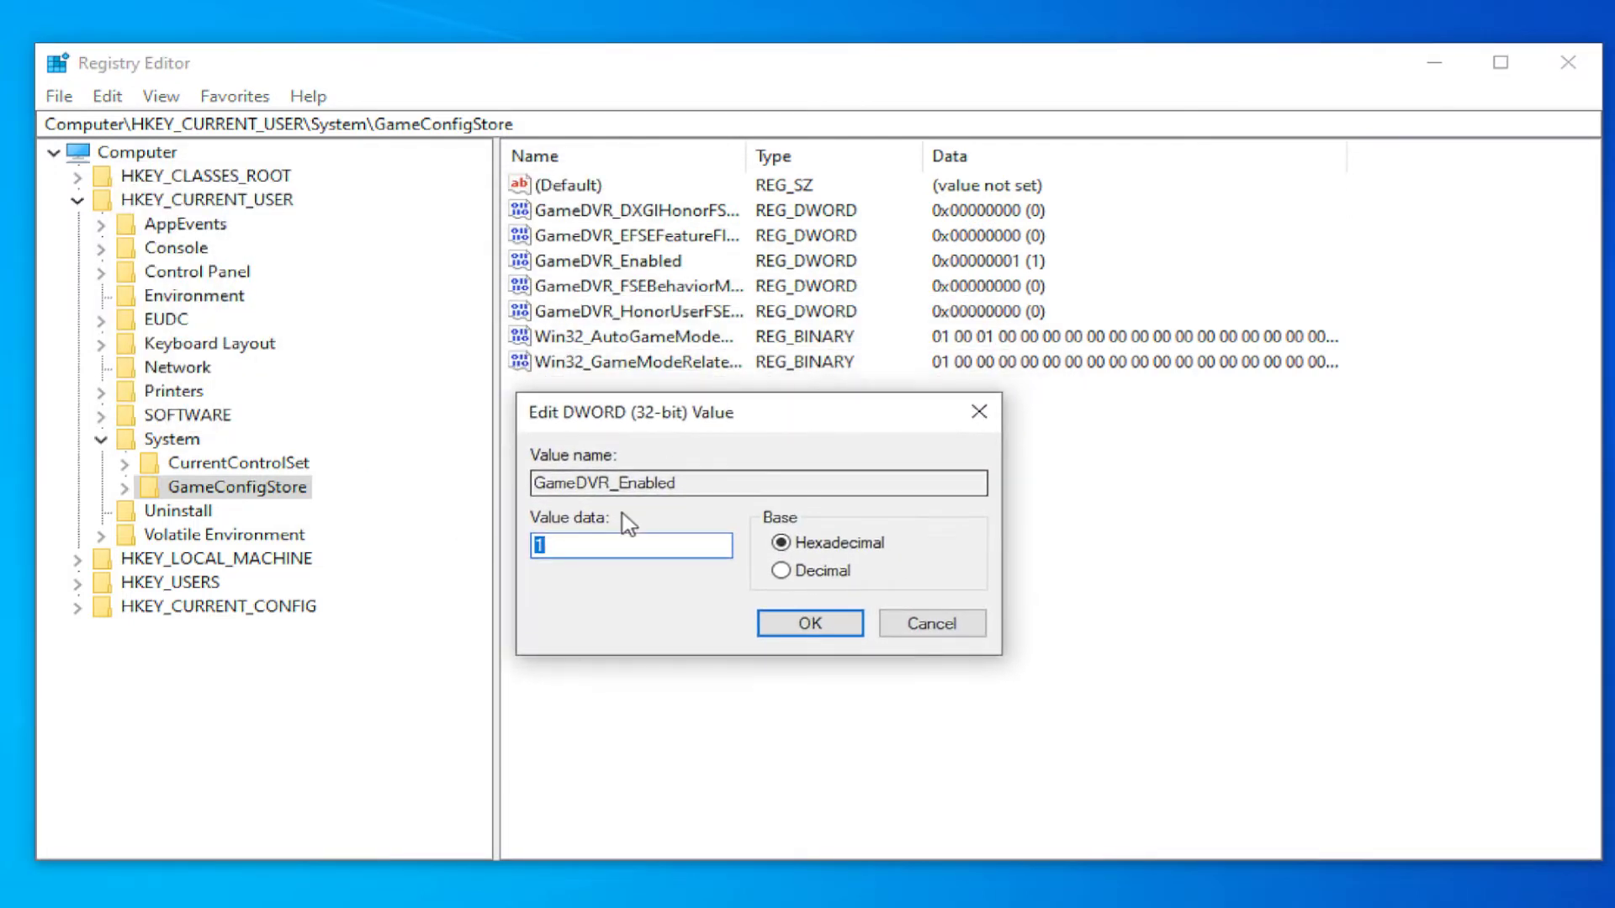
{"action": "left_click_drag", "start_coordinate": [548, 546], "coordinate": [476, 557]}
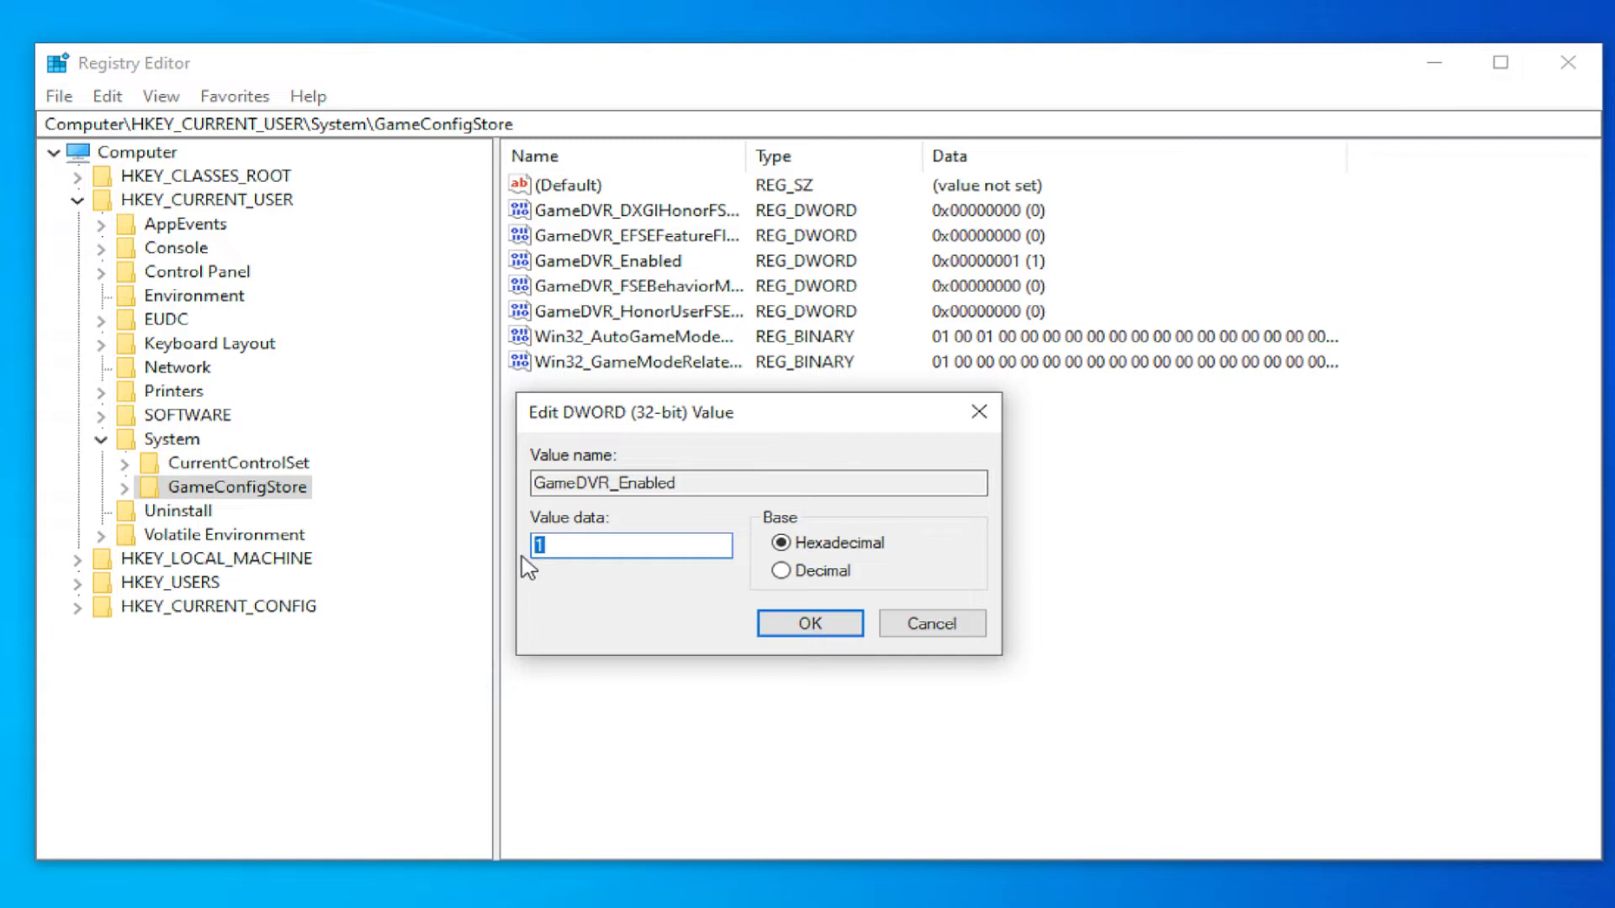
{"action": "type", "text": "0"}
{"action": "left_click", "coordinate": [811, 622]}
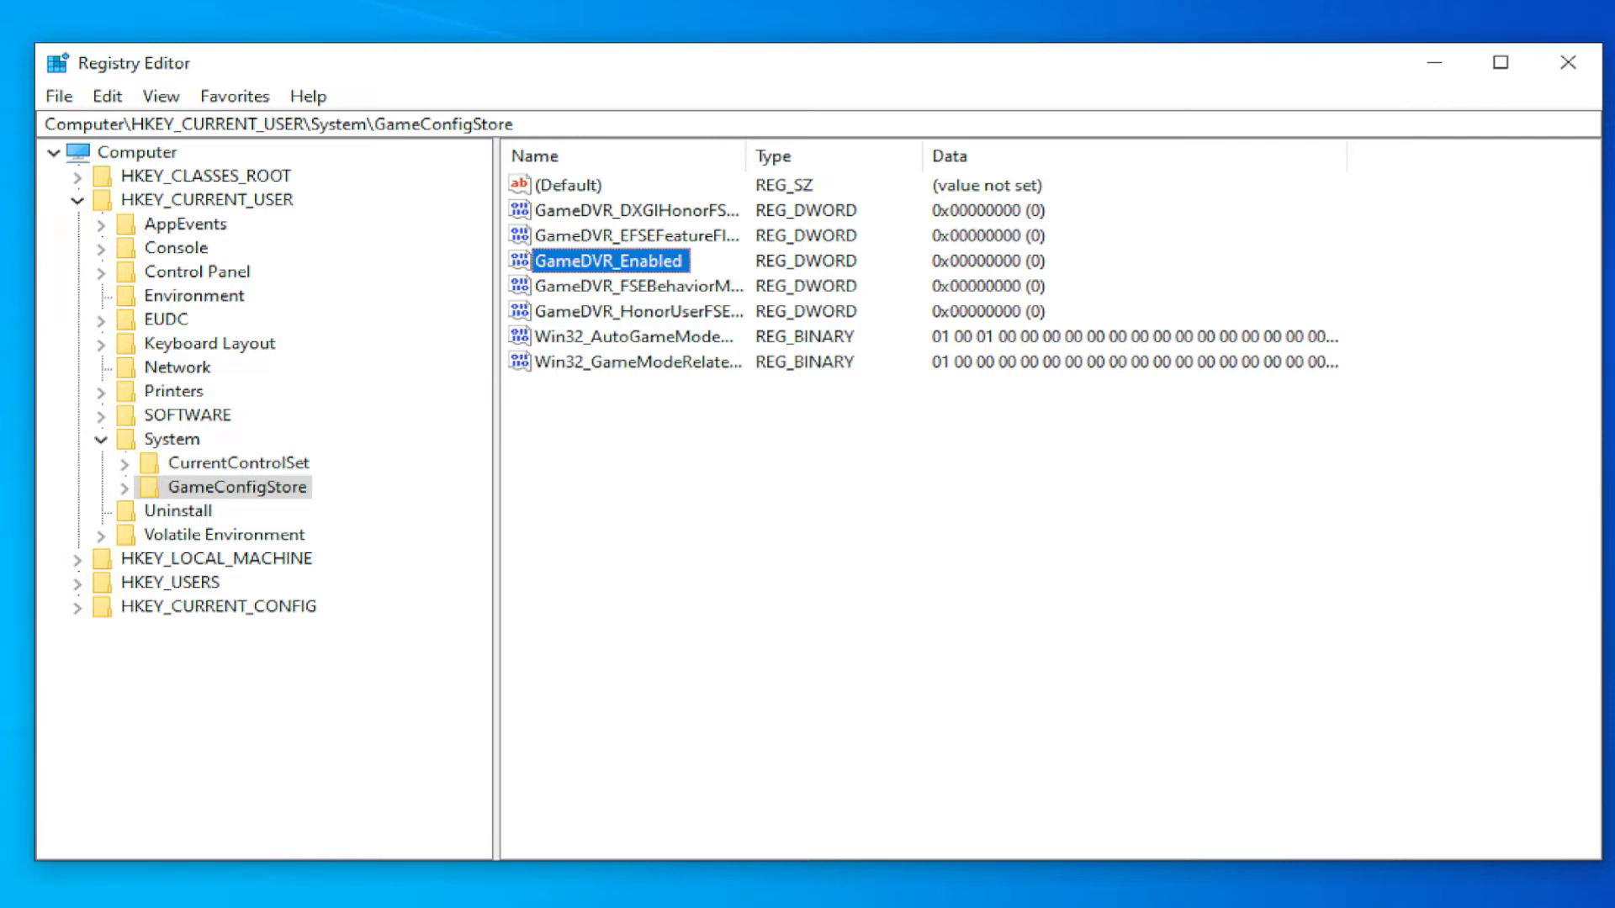
Collapse the System and HKEY_CURRENT_USER branches, and expand and select HKEY_LOCAL_MACHINE
{"action": "left_click", "coordinate": [100, 439]}
{"action": "left_click", "coordinate": [77, 200]}
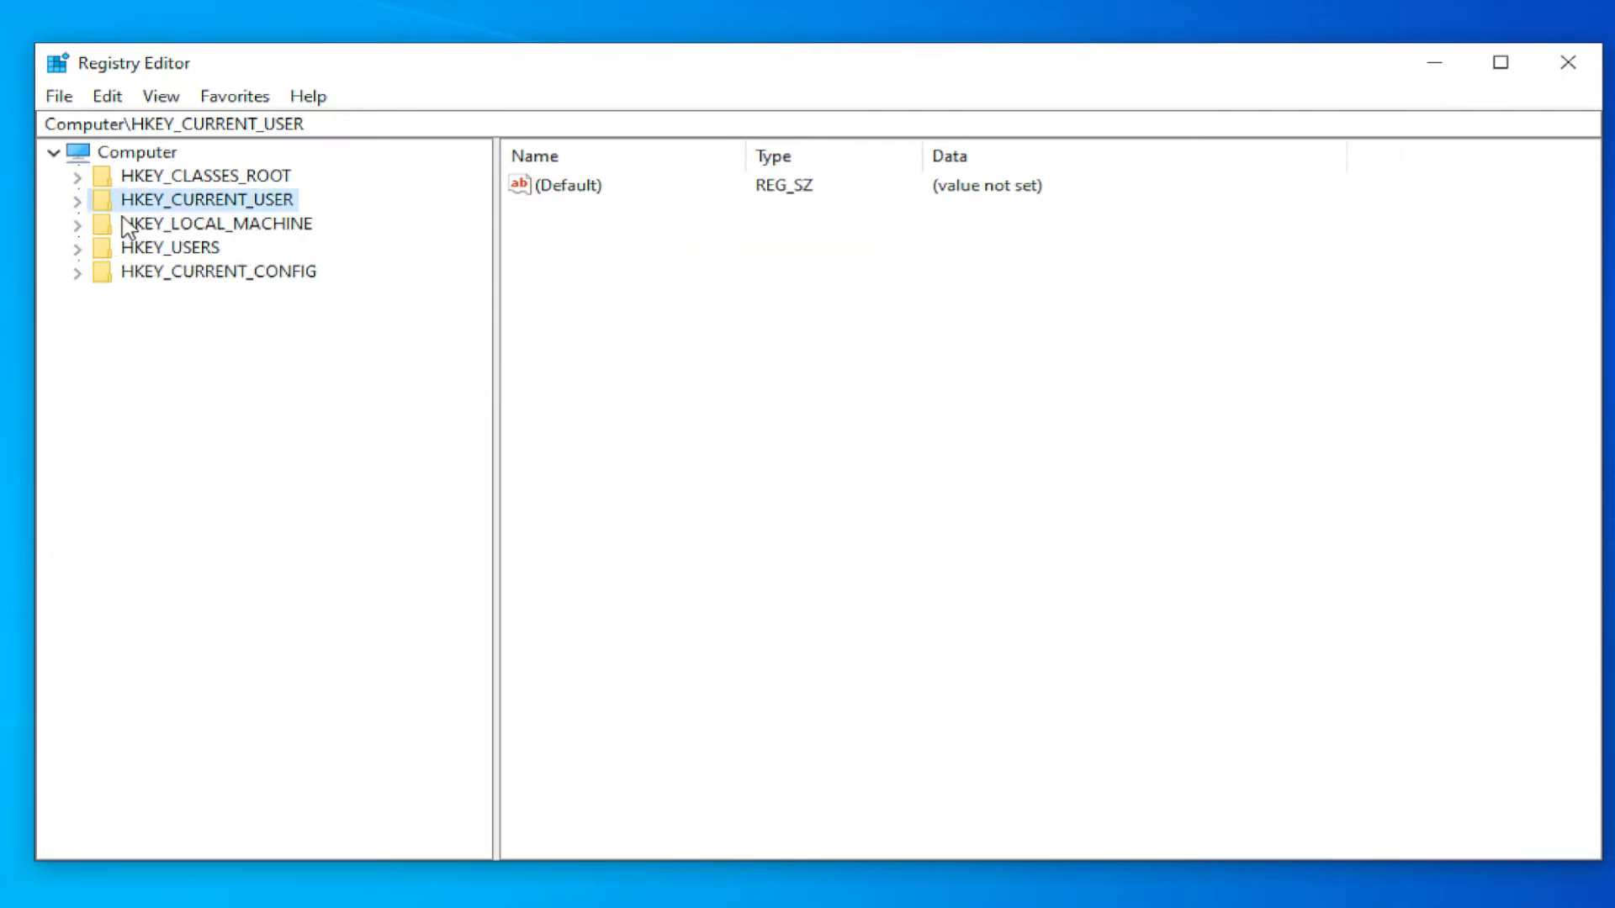
{"action": "left_click", "coordinate": [78, 224]}
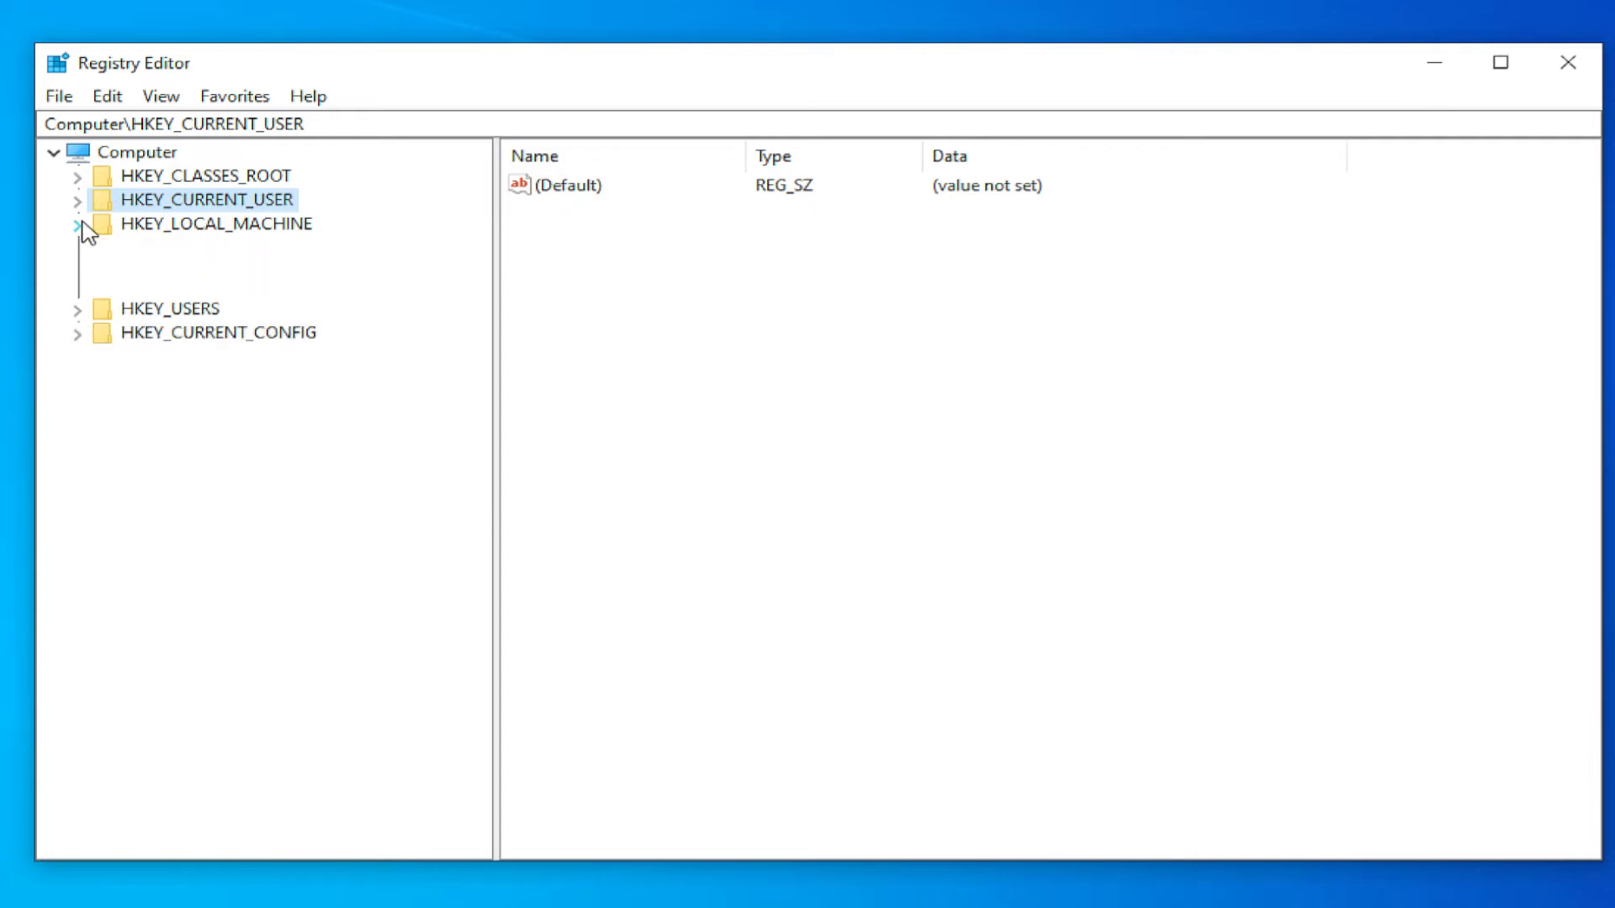
{"action": "left_click", "coordinate": [158, 225]}
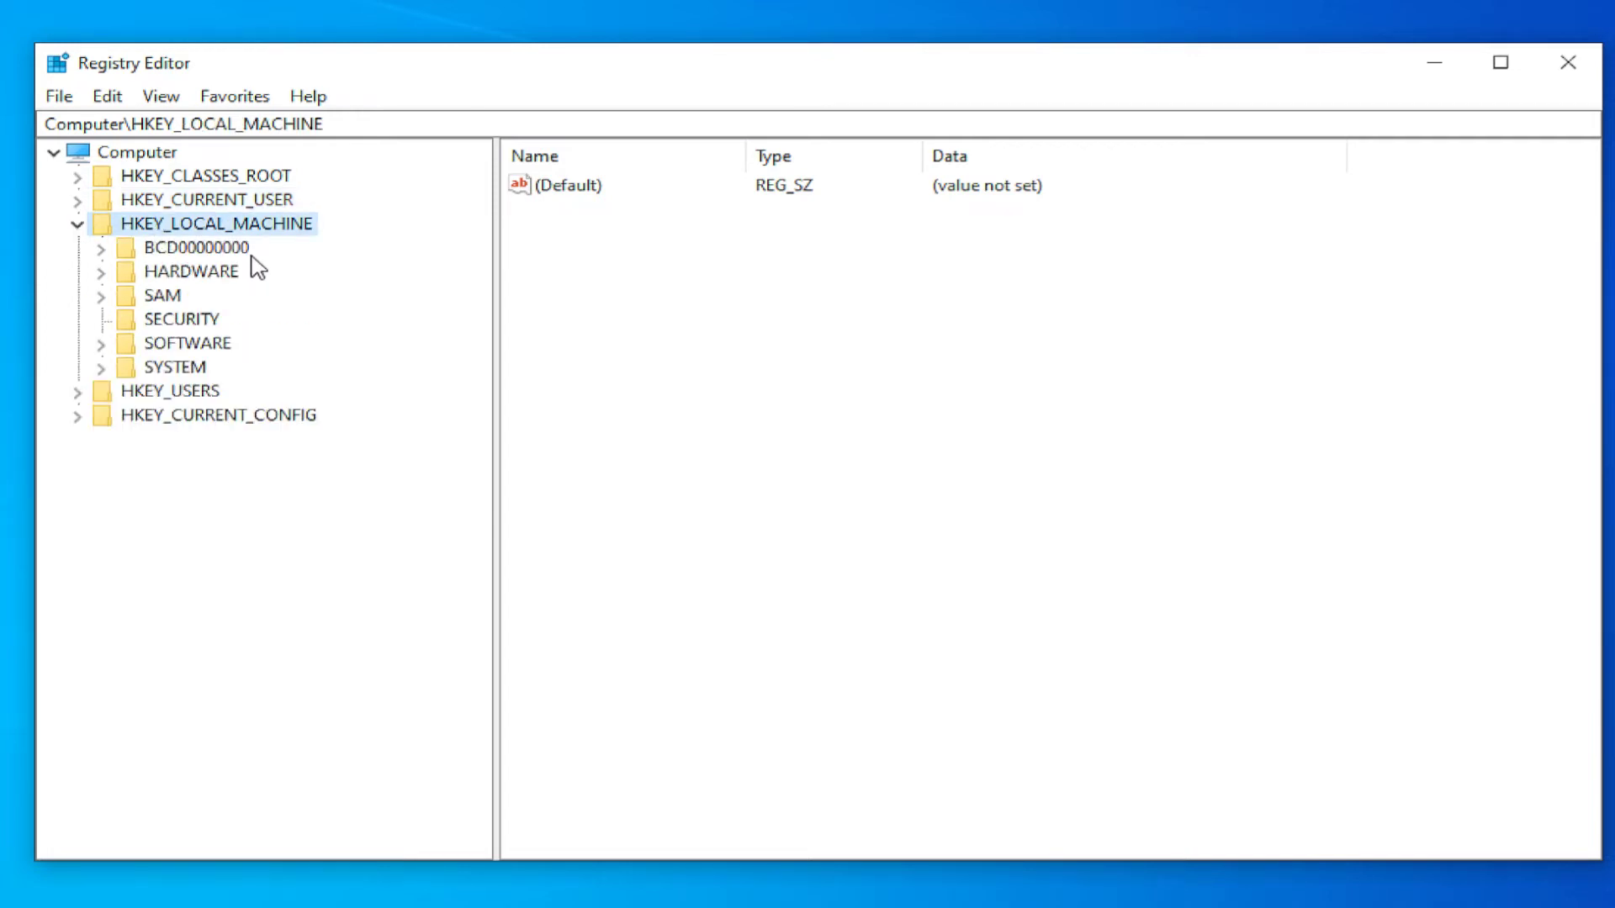
Select and expand the PolicyManager key under HKEY_LOCAL_MACHINE\SOFTWARE\Microsoft
{"action": "left_click", "coordinate": [101, 344]}
{"action": "scroll", "coordinate": [245, 513], "scroll_direction": "down", "scroll_amount": 1}
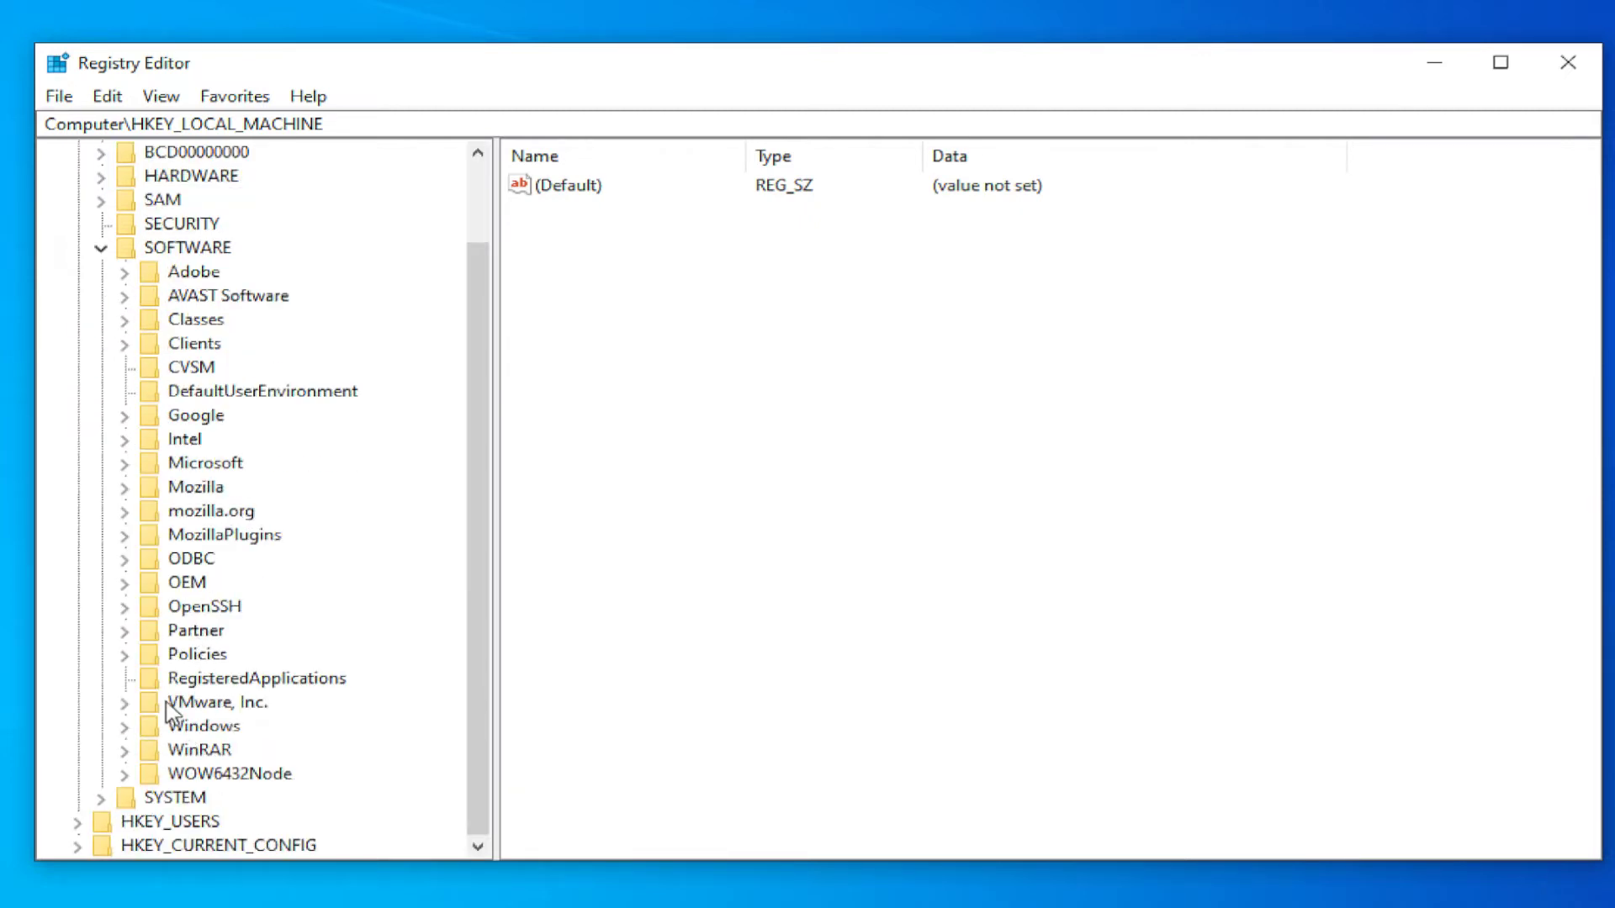
{"action": "left_click", "coordinate": [134, 467]}
{"action": "scroll", "coordinate": [286, 503], "scroll_direction": "down", "scroll_amount": 4}
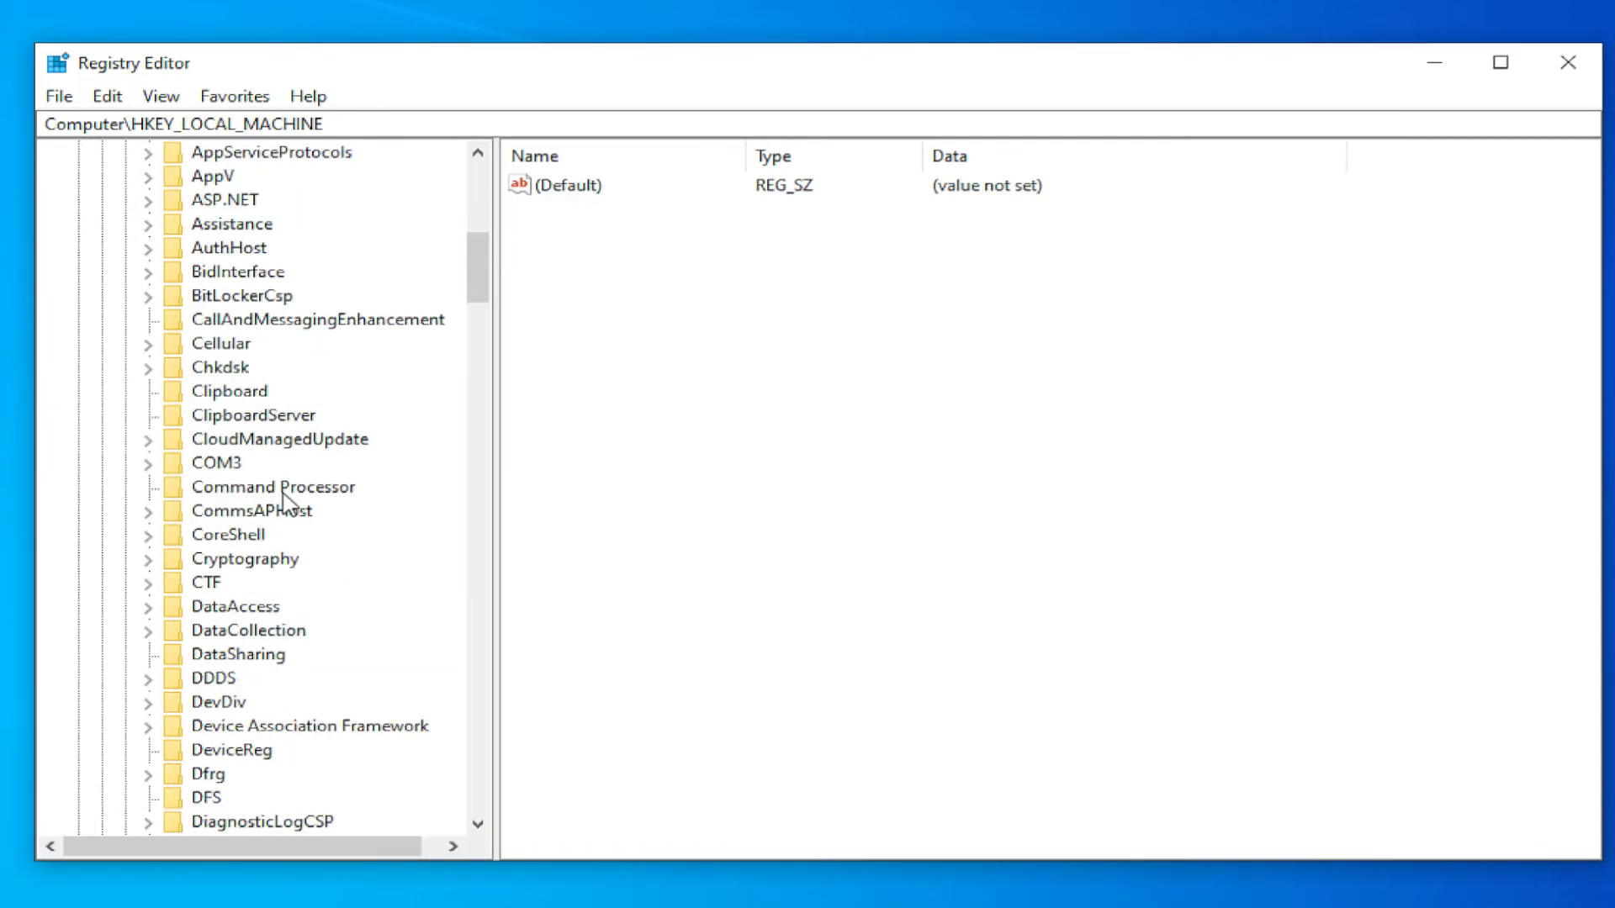
{"action": "scroll", "coordinate": [286, 505], "scroll_direction": "down", "scroll_amount": 15}
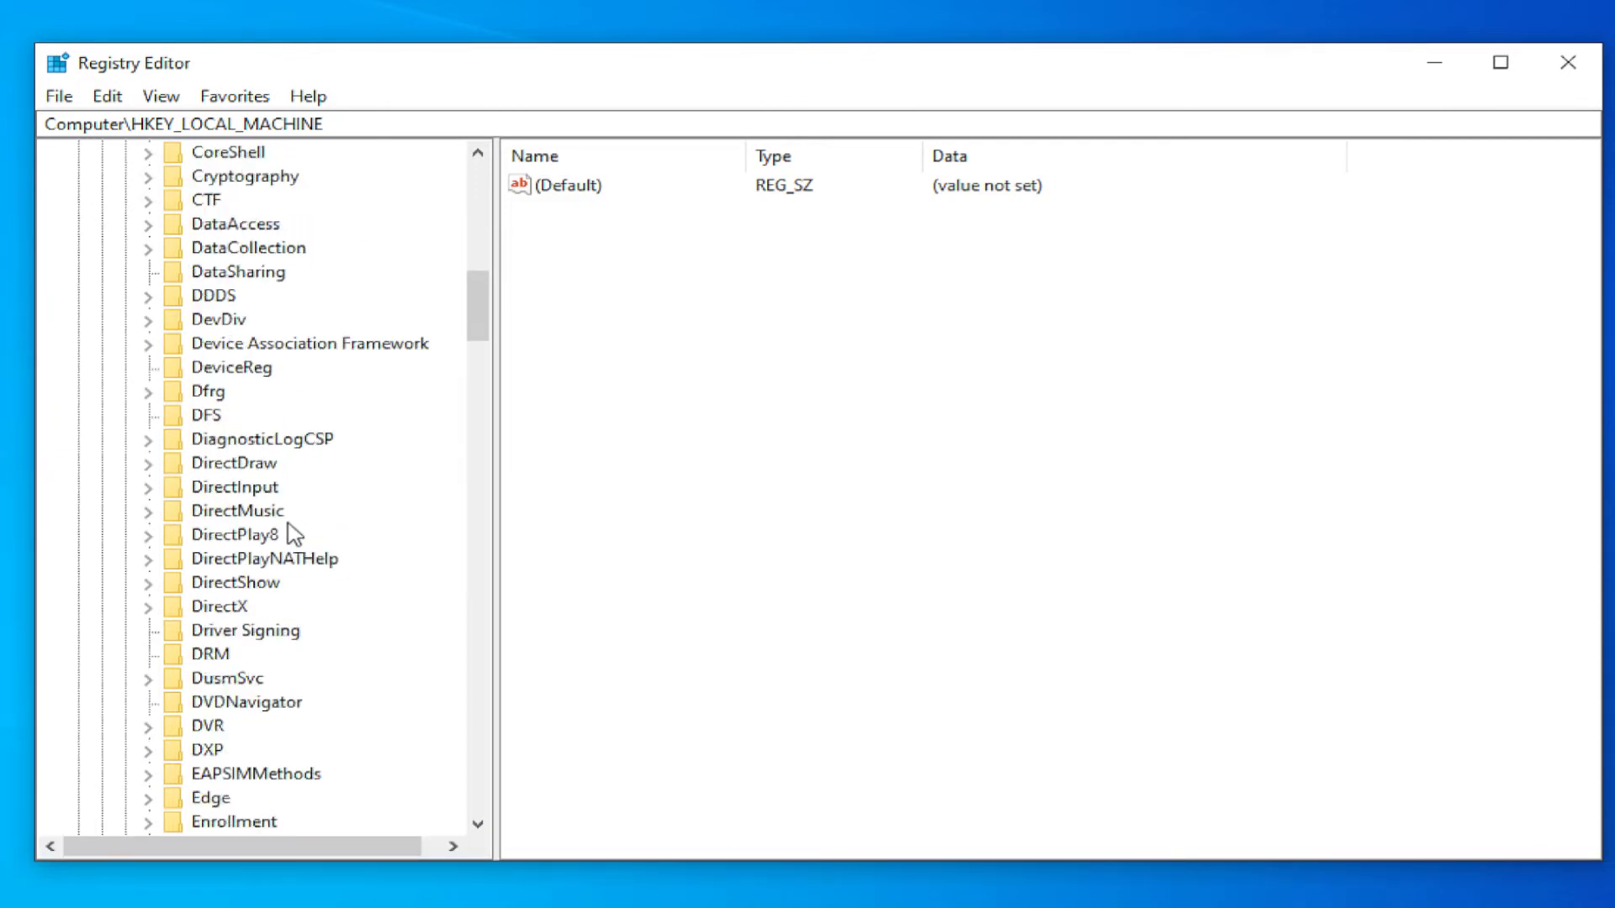
{"action": "scroll", "coordinate": [294, 532], "scroll_direction": "down", "scroll_amount": 20}
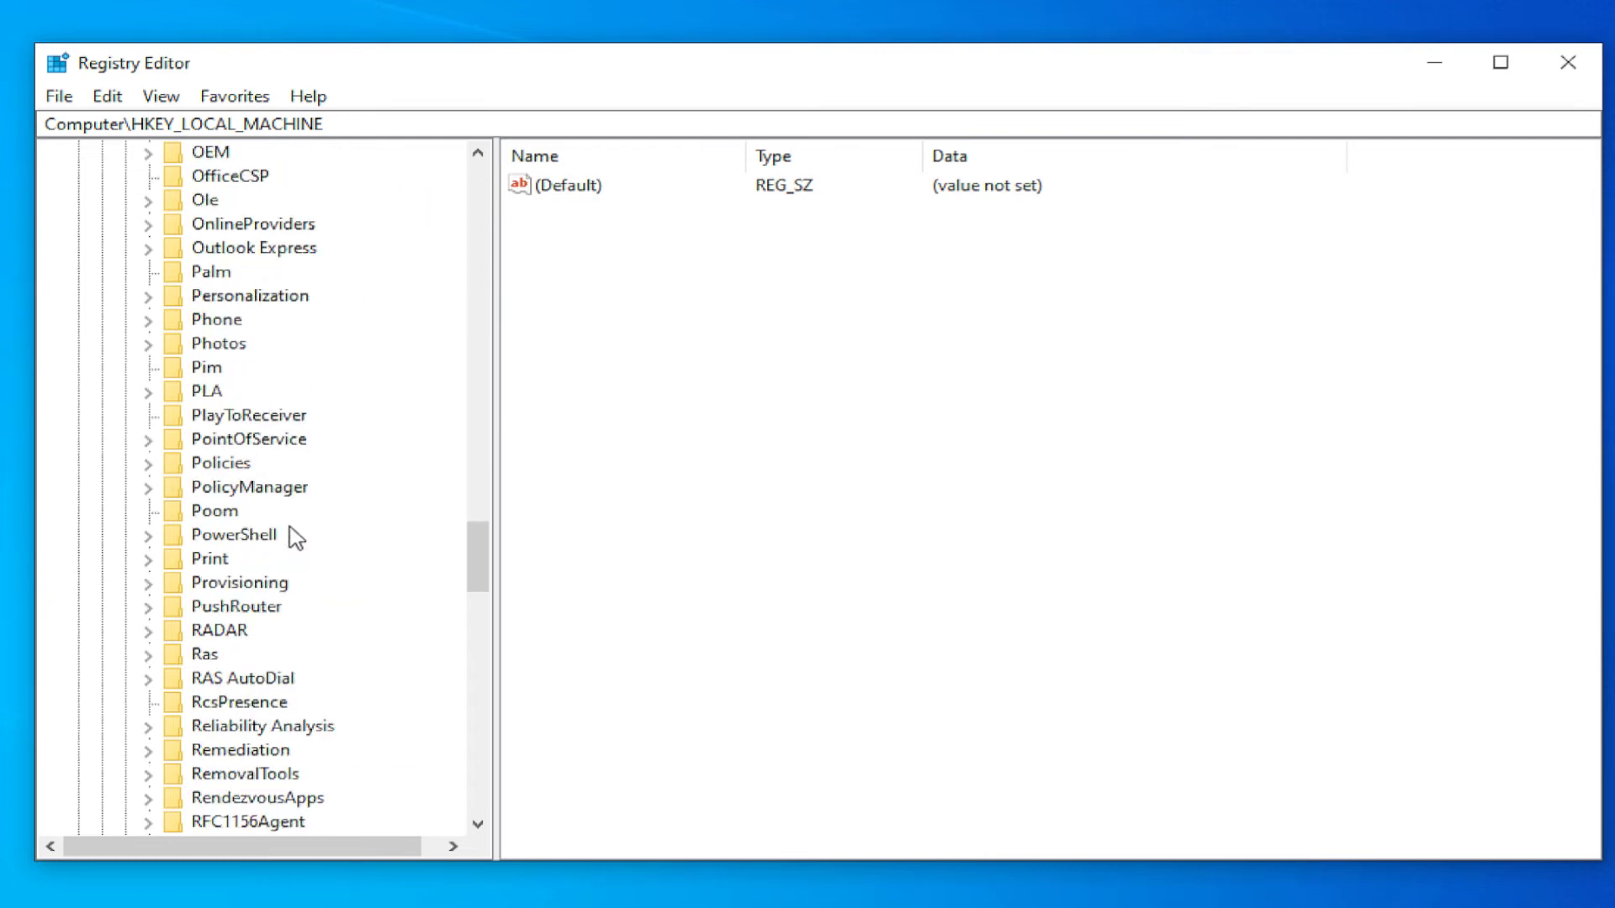
{"action": "left_click", "coordinate": [267, 489]}
{"action": "left_click", "coordinate": [151, 489]}
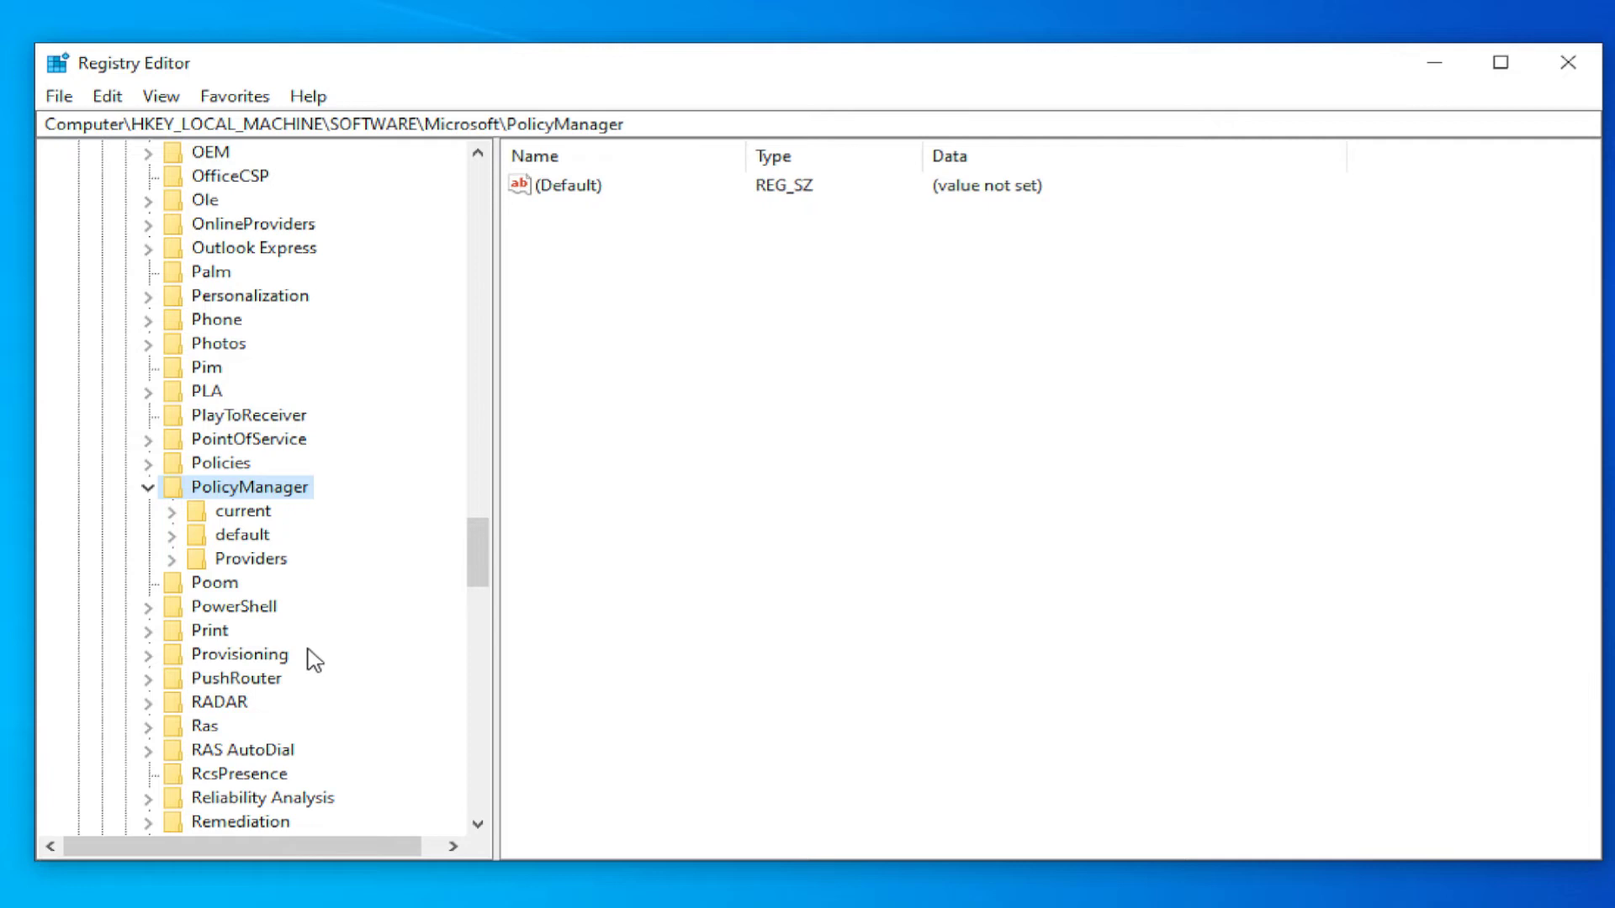
Expand the default key under PolicyManager and select its ApplicationManagement subkey
{"action": "left_click", "coordinate": [252, 539]}
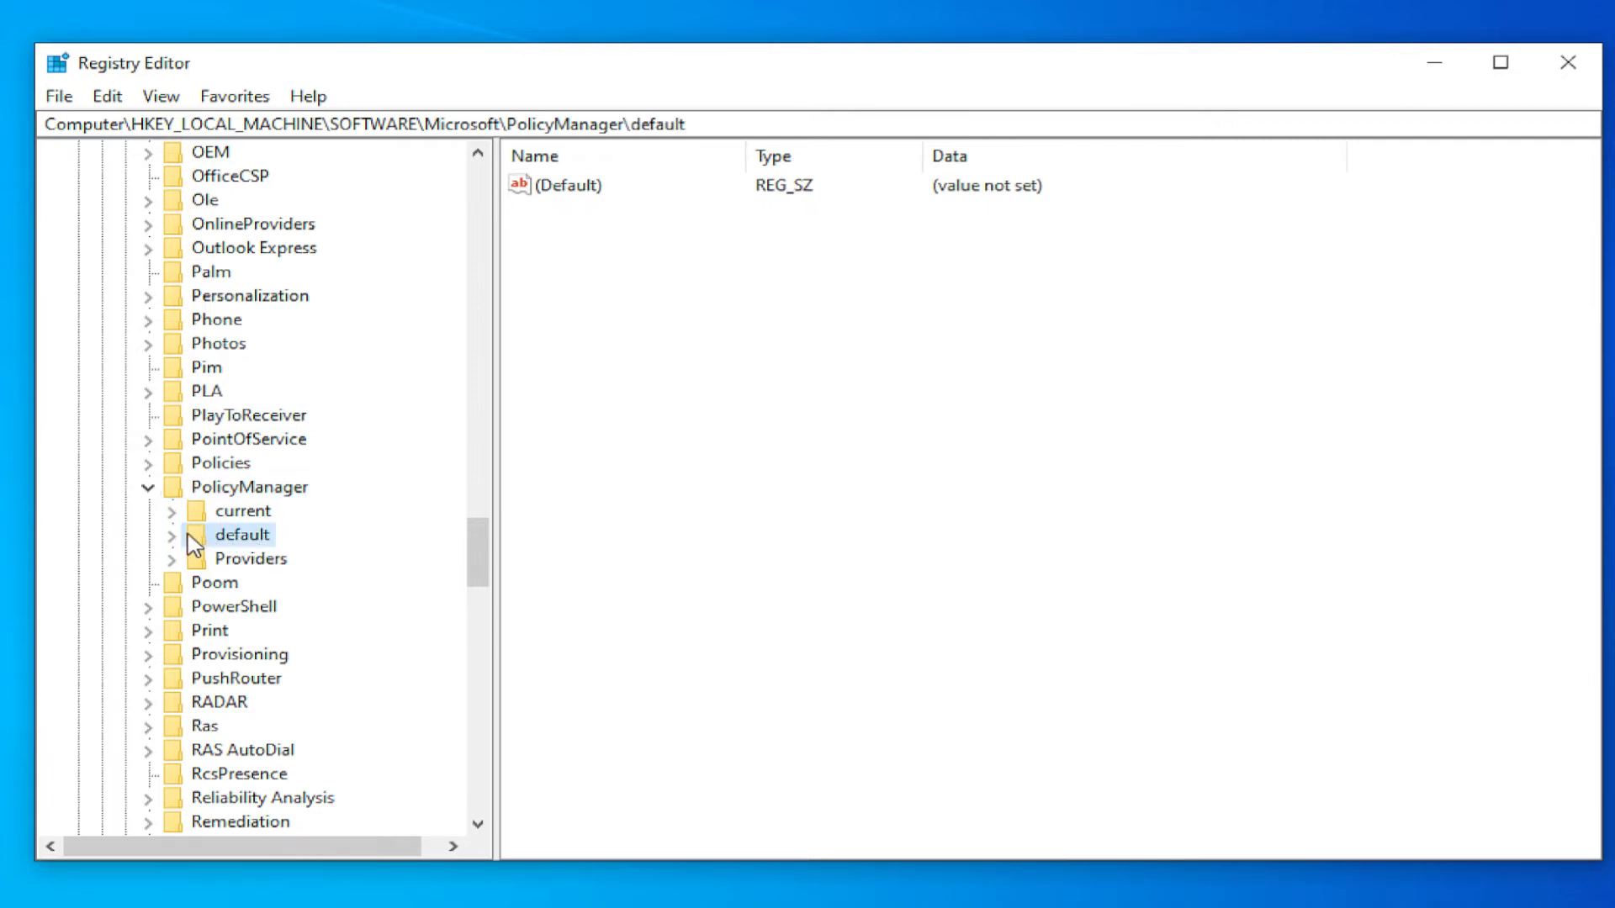
{"action": "left_click", "coordinate": [172, 536]}
{"action": "scroll", "coordinate": [336, 567], "scroll_direction": "down", "scroll_amount": 20}
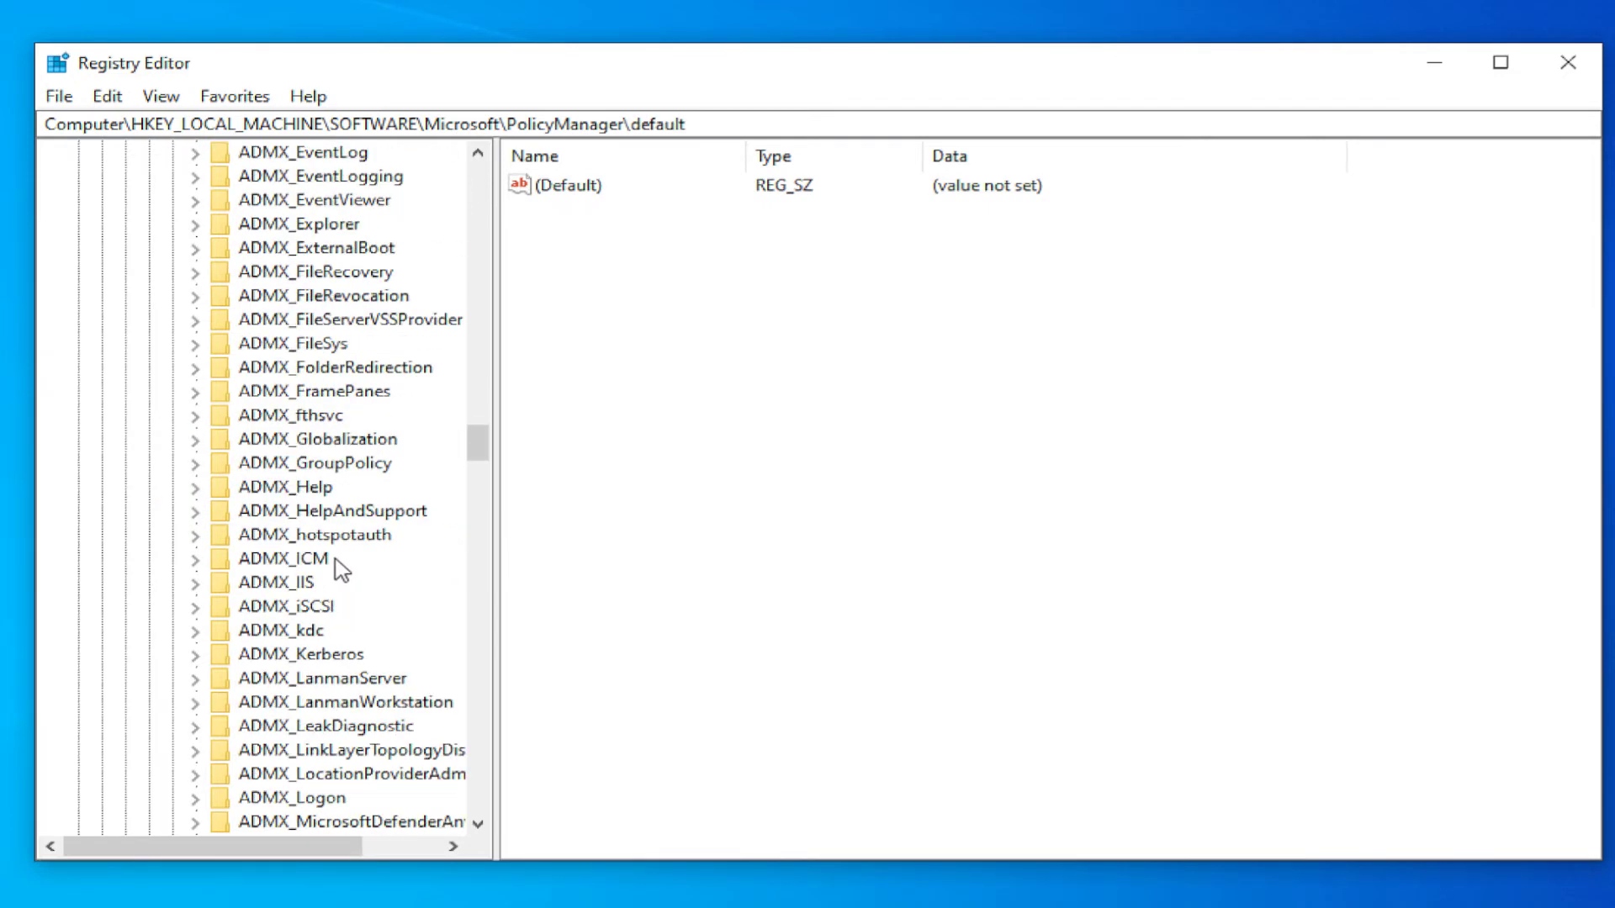
{"action": "scroll", "coordinate": [341, 572], "scroll_direction": "up", "scroll_amount": 20}
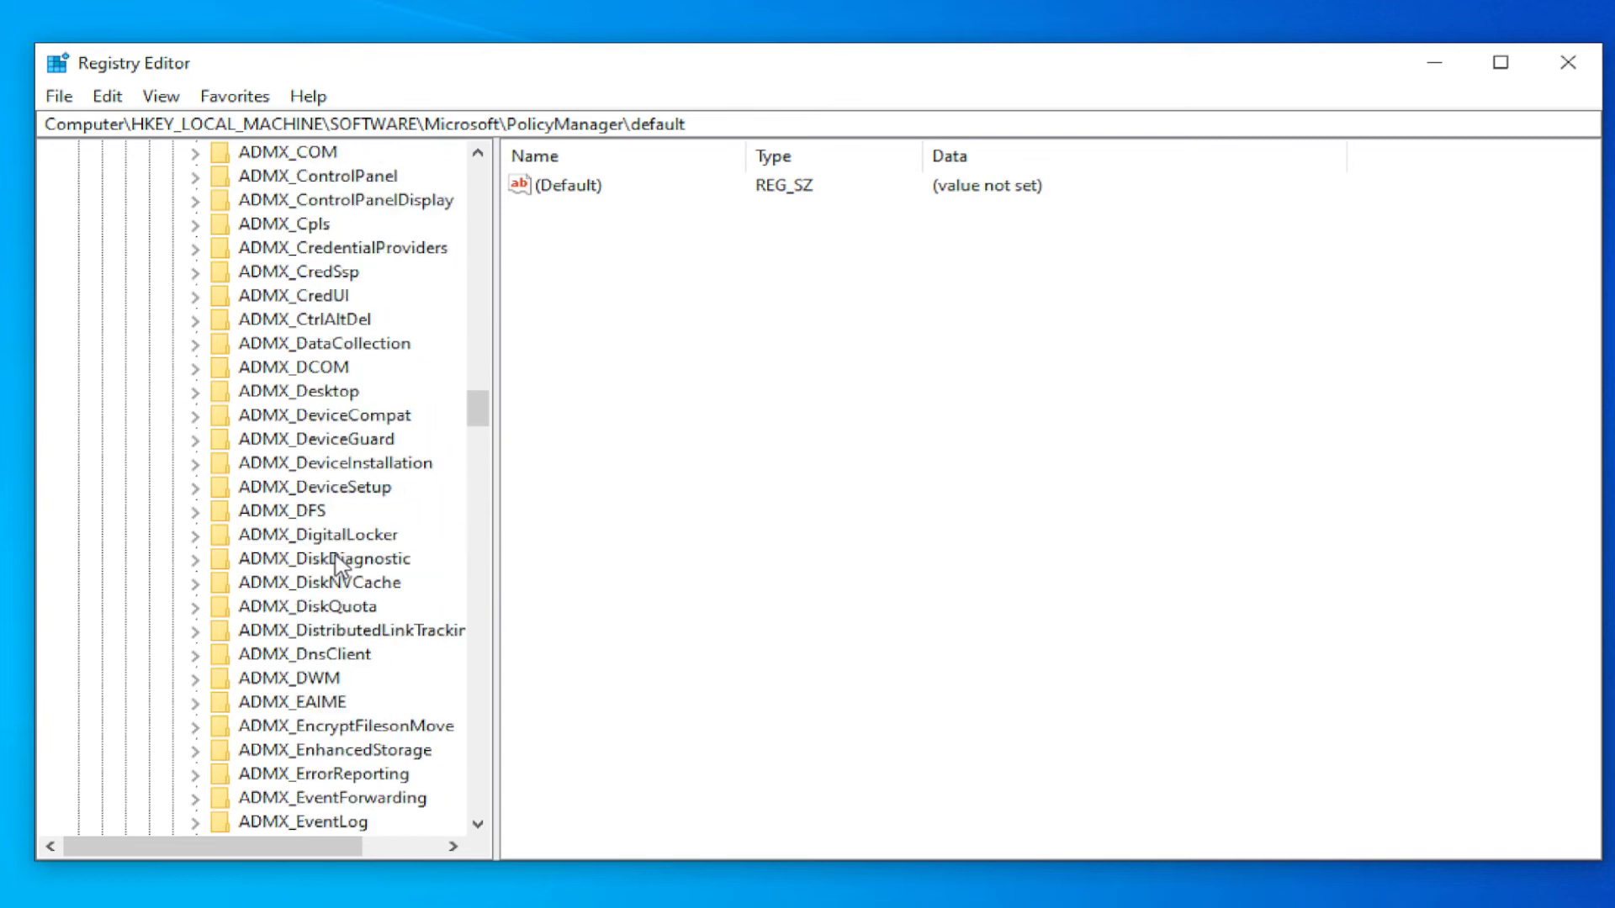
{"action": "scroll", "coordinate": [340, 584], "scroll_direction": "down", "scroll_amount": 1}
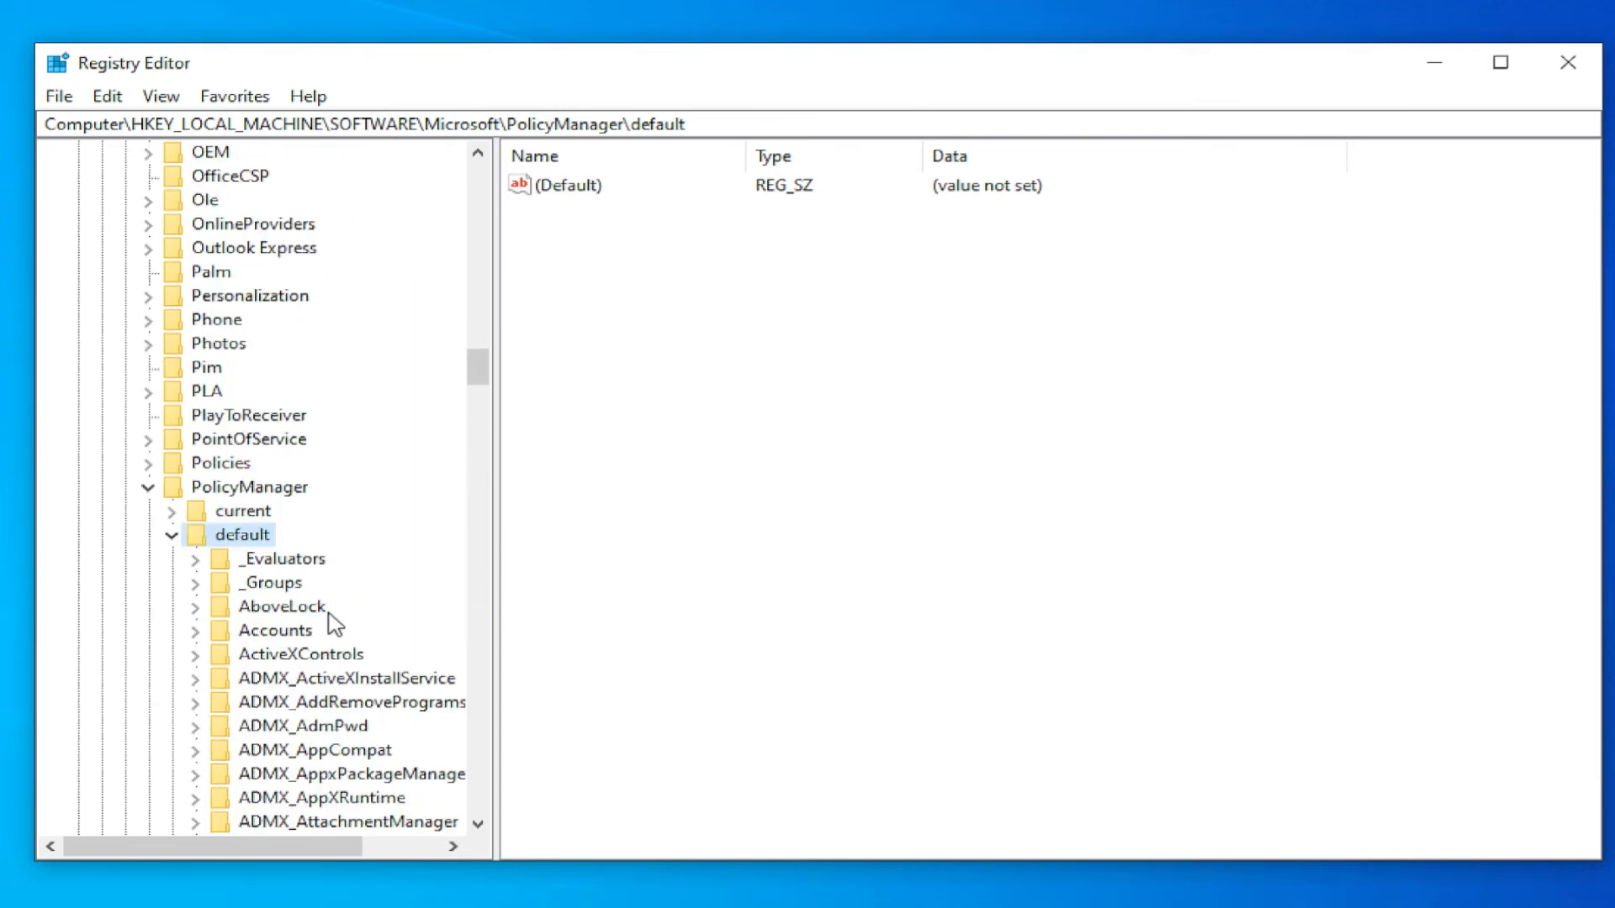
{"action": "scroll", "coordinate": [364, 643], "scroll_direction": "down", "scroll_amount": 20}
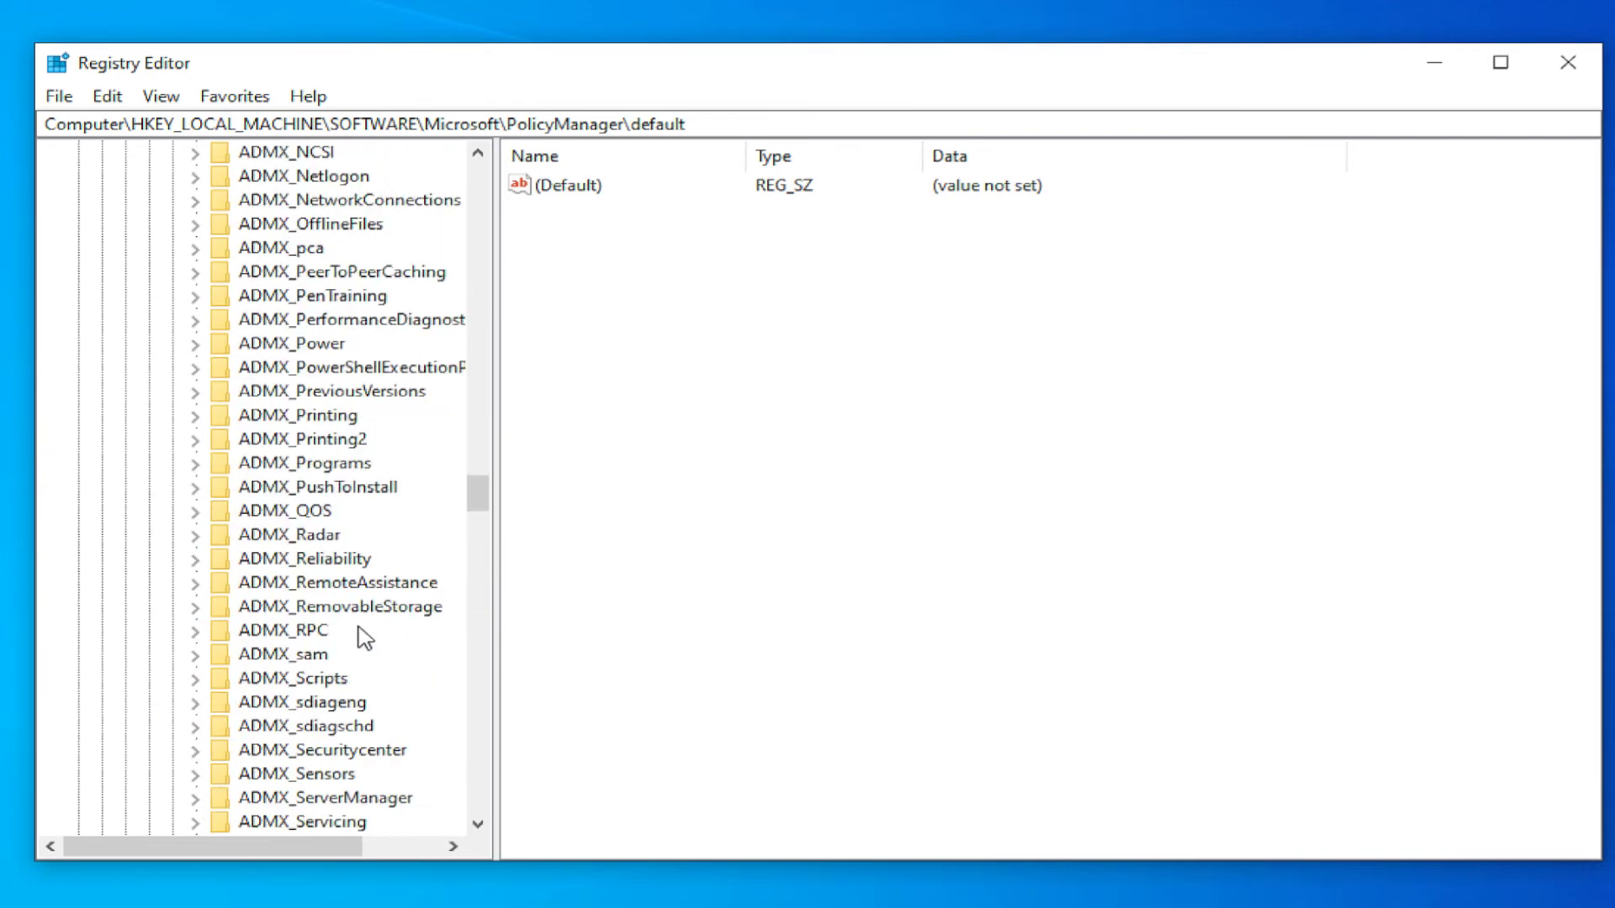
{"action": "scroll", "coordinate": [361, 632], "scroll_direction": "down", "scroll_amount": 12}
{"action": "scroll", "coordinate": [360, 623], "scroll_direction": "up", "scroll_amount": 3}
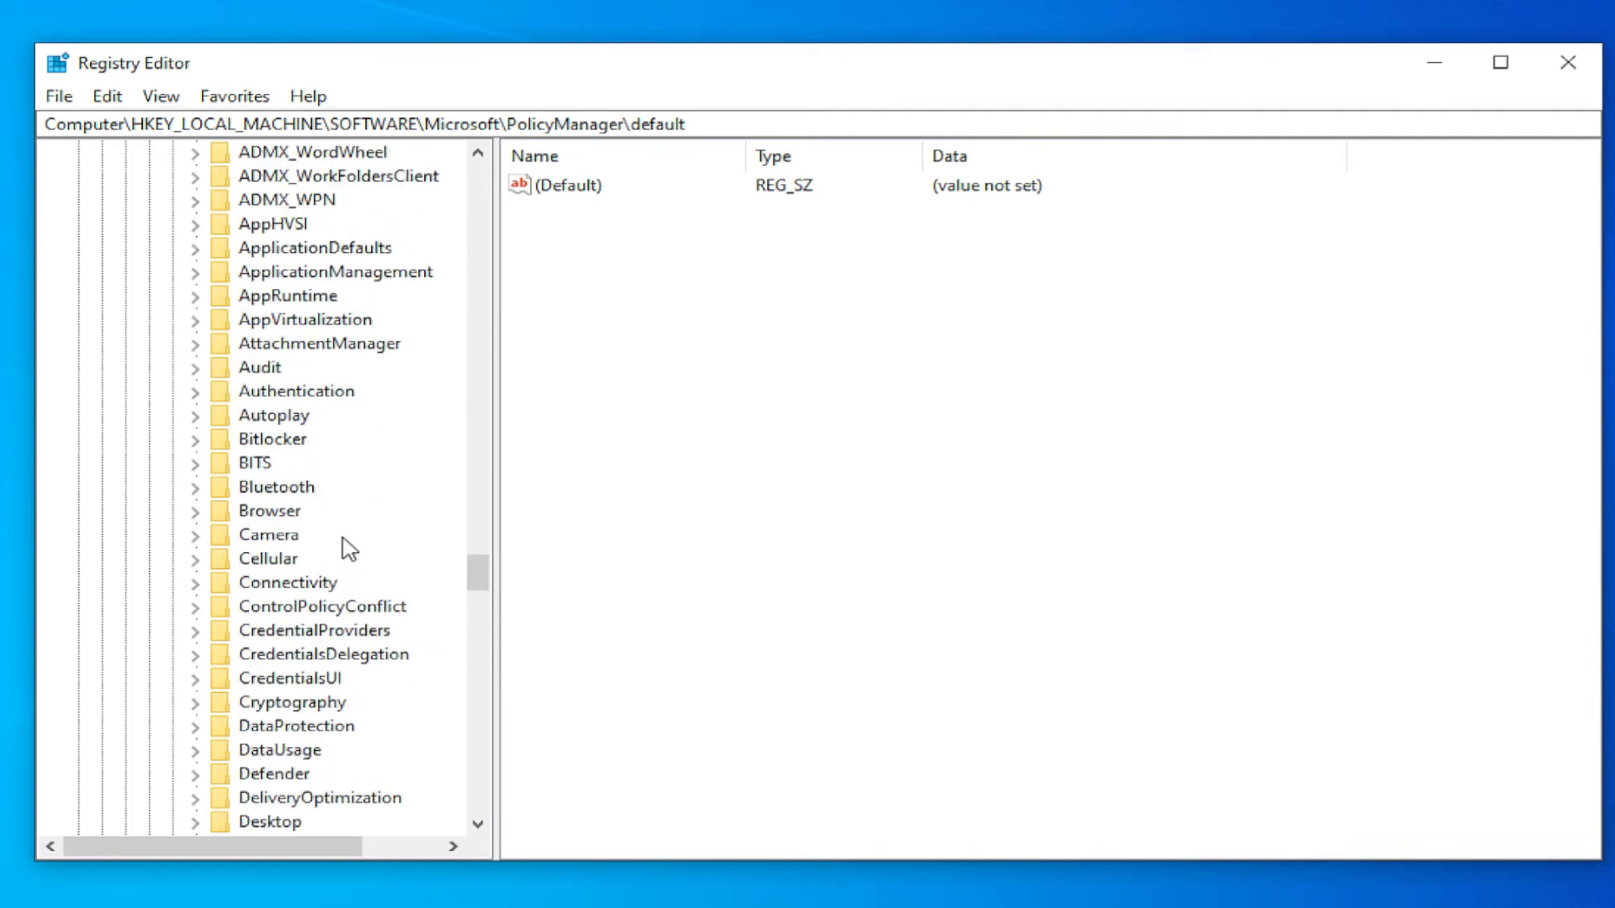
{"action": "scroll", "coordinate": [345, 547], "scroll_direction": "up", "scroll_amount": 1}
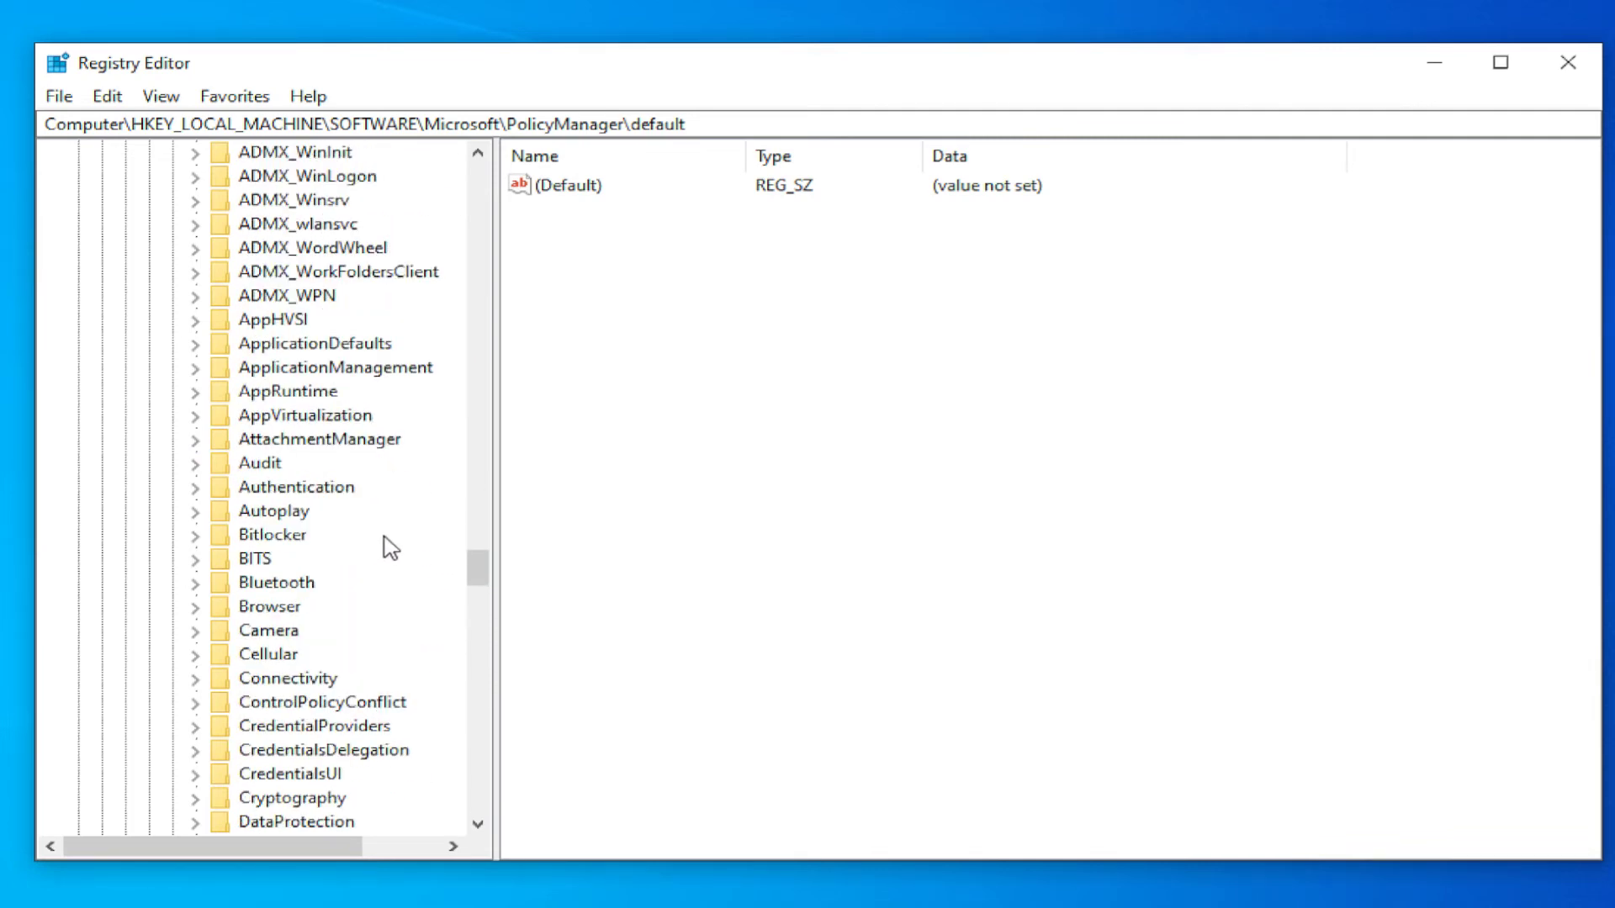
{"action": "scroll", "coordinate": [341, 408], "scroll_direction": "up", "scroll_amount": 3}
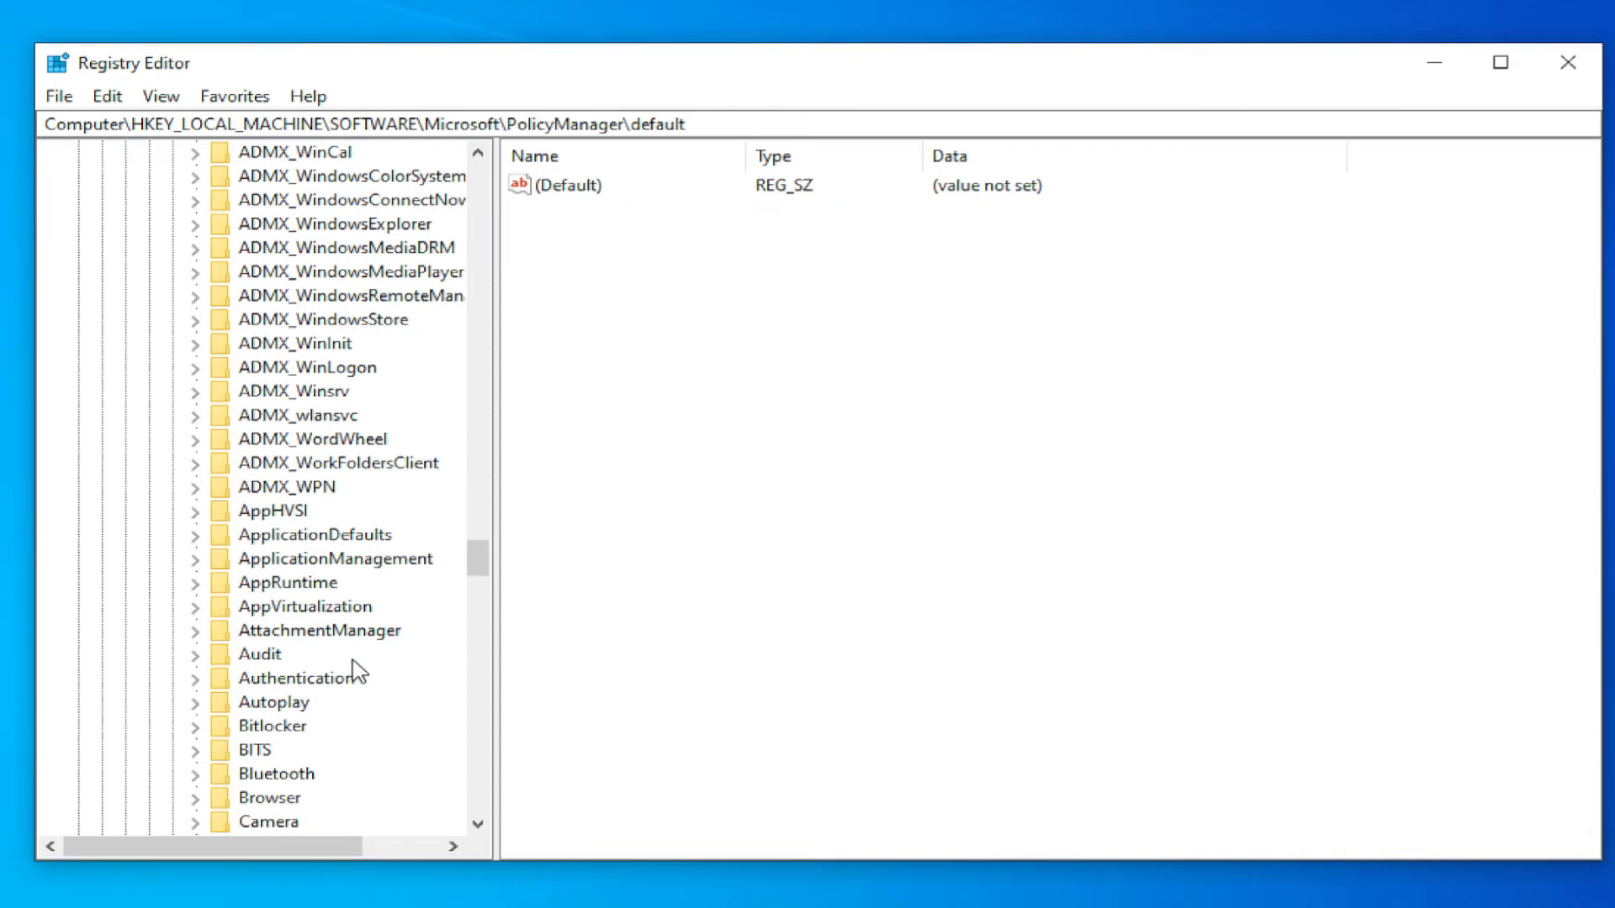
{"action": "left_click", "coordinate": [366, 566]}
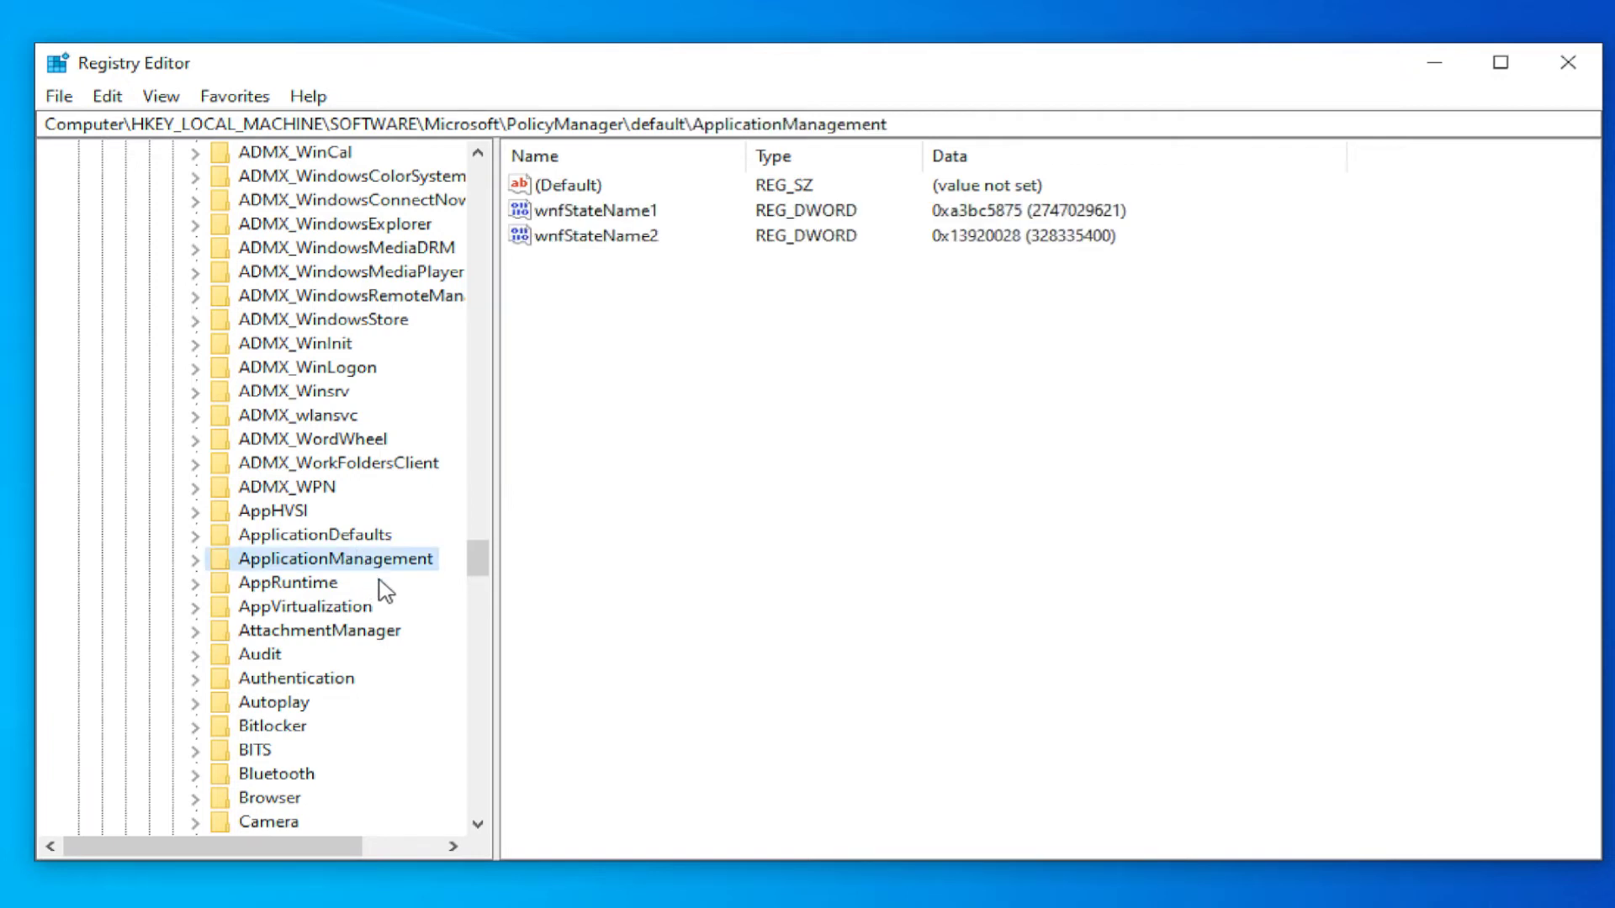
Expand the ApplicationManagement key and select its AllowGameDVR subkey
{"action": "mouse_move", "coordinate": [826, 907]}
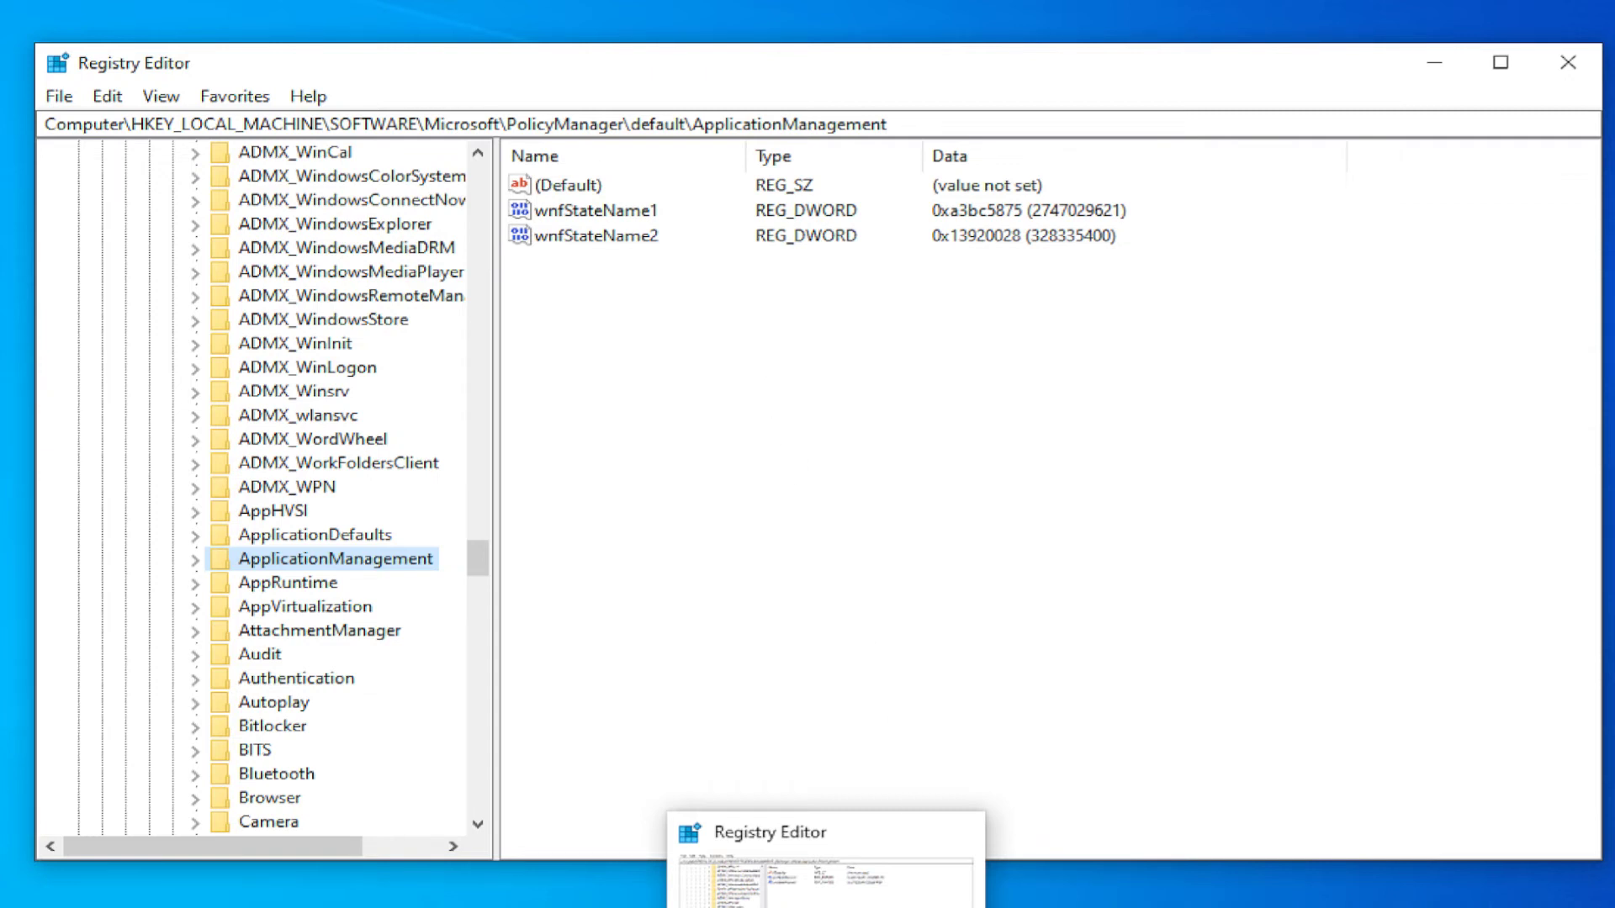
{"action": "left_click", "coordinate": [197, 559]}
{"action": "scroll", "coordinate": [244, 565], "scroll_direction": "down", "scroll_amount": 4}
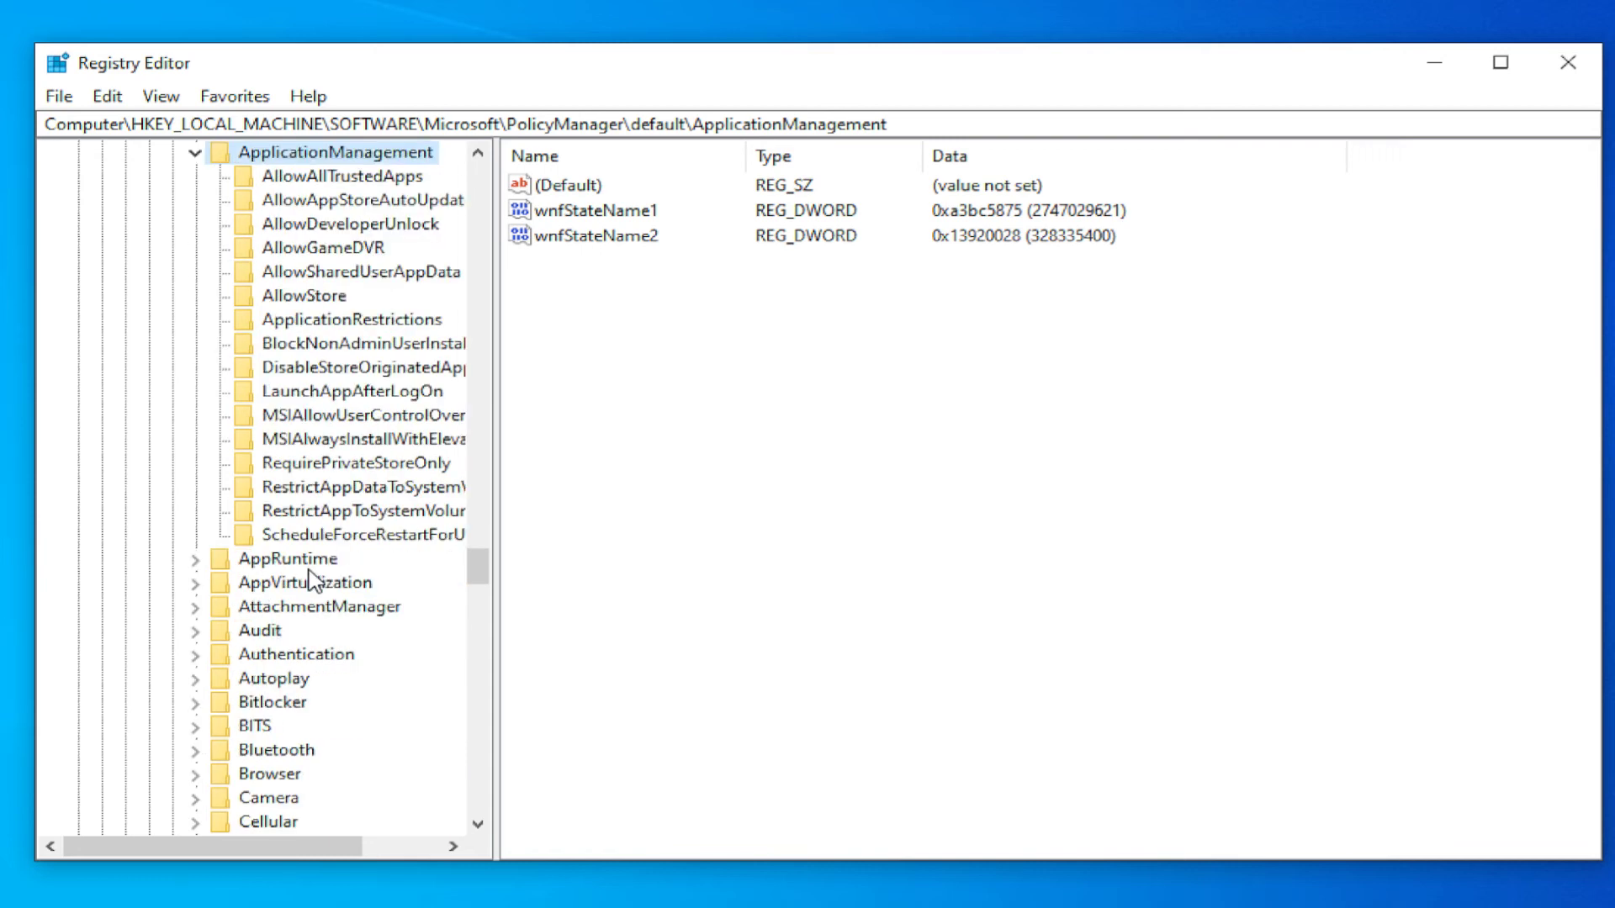
{"action": "scroll", "coordinate": [345, 509], "scroll_direction": "up", "scroll_amount": 1}
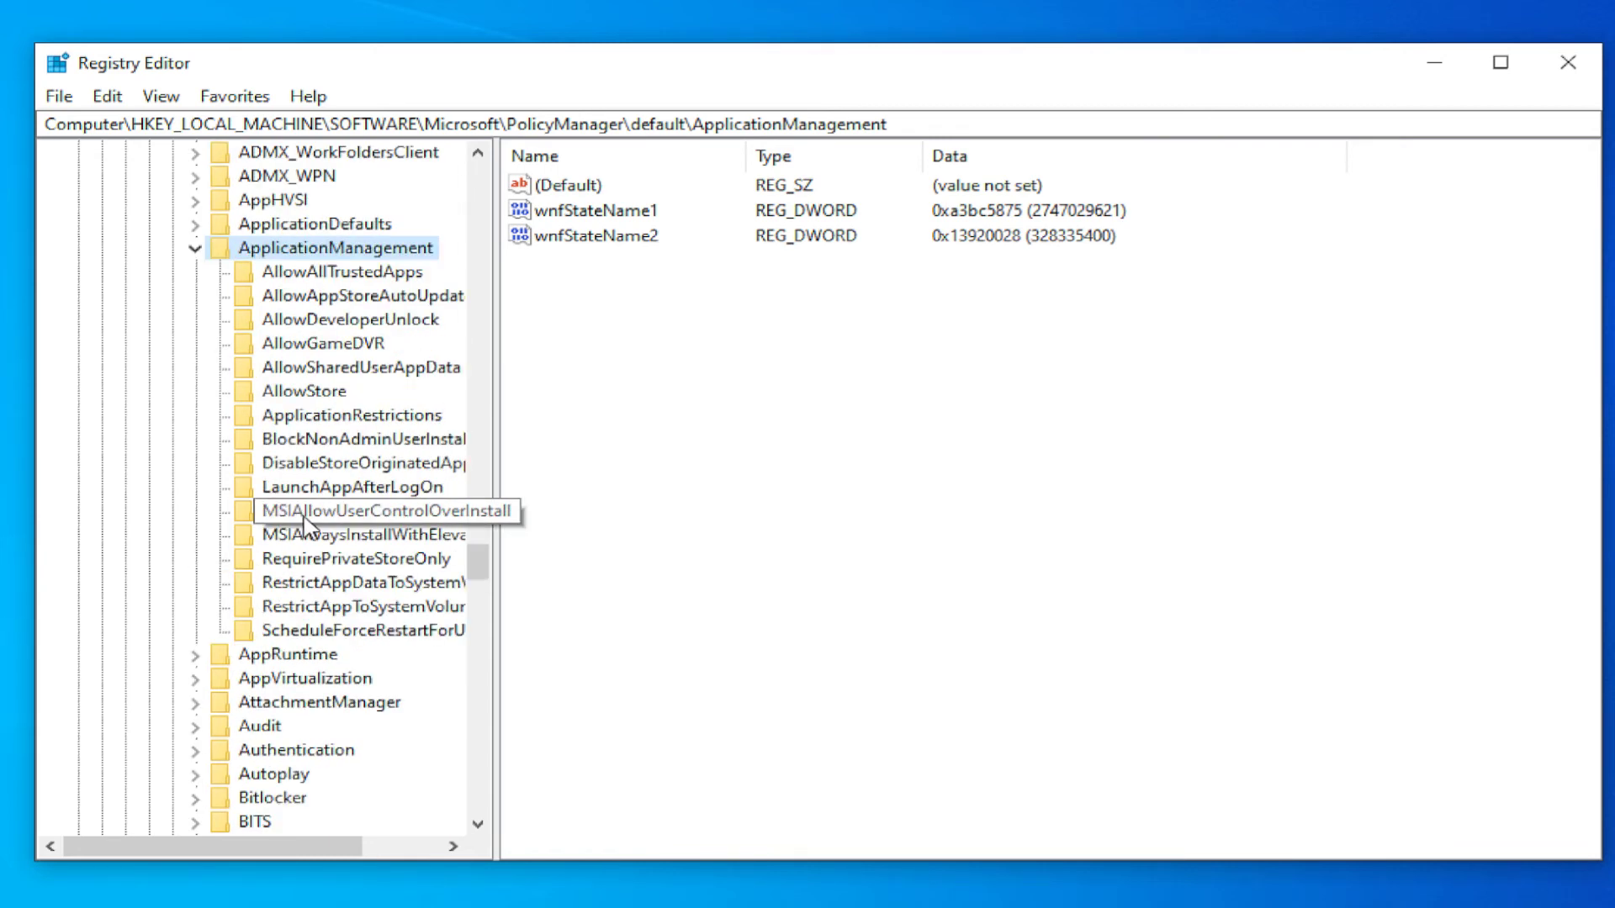
{"action": "left_click", "coordinate": [370, 344]}
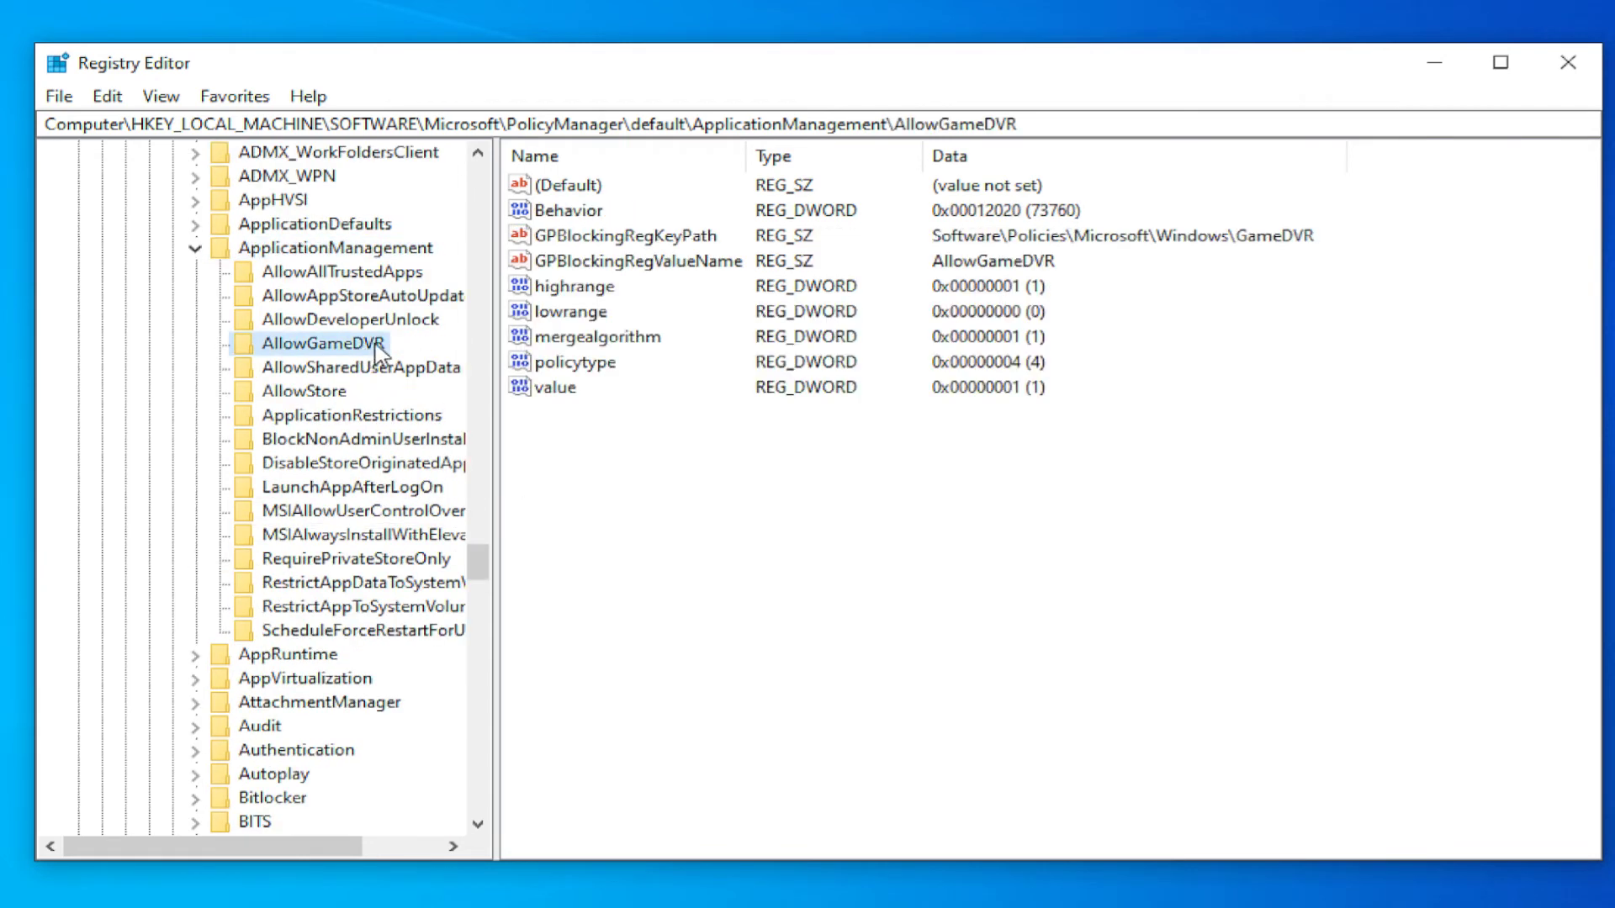
{"action": "left_click", "coordinate": [556, 389]}
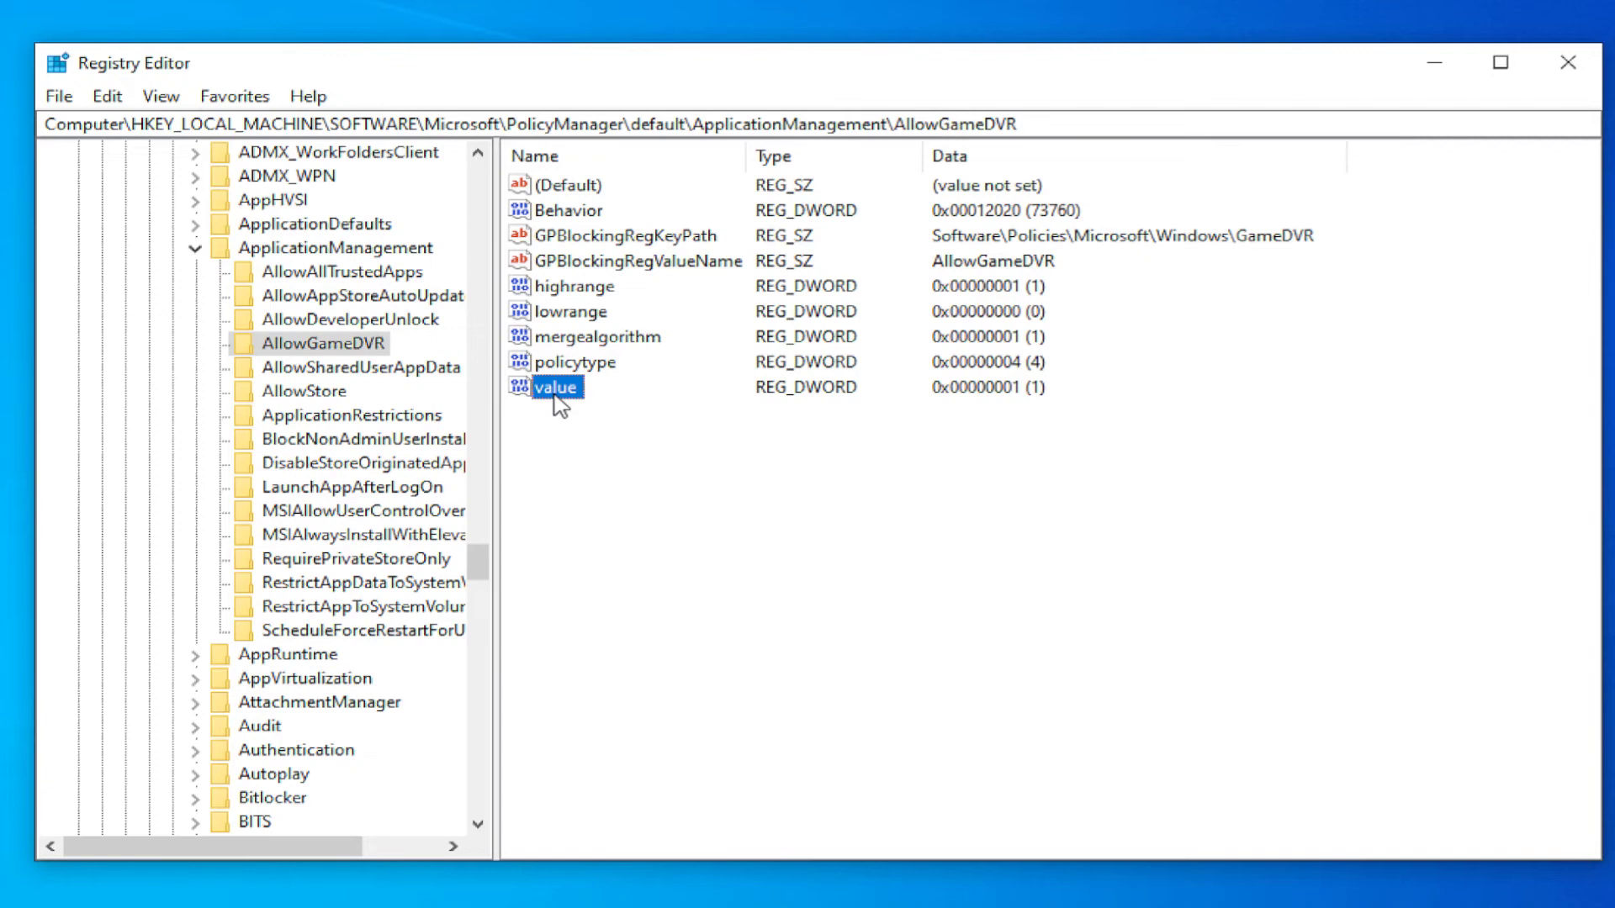
{"action": "double_click", "coordinate": [575, 397]}
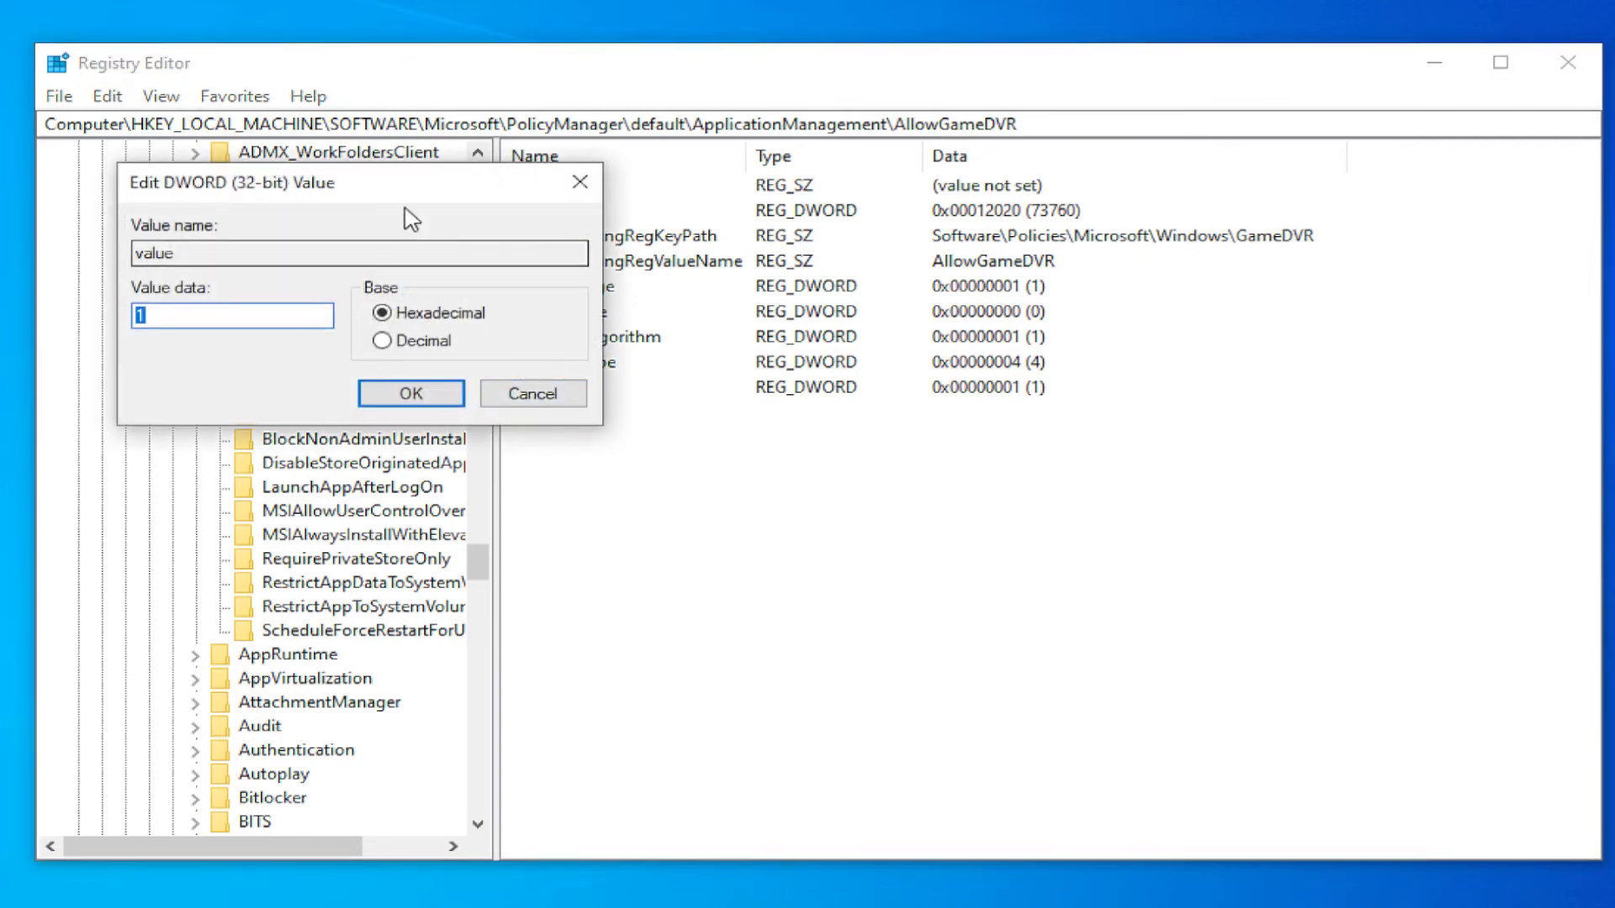
{"action": "left_click_drag", "start_coordinate": [395, 189], "coordinate": [829, 568]}
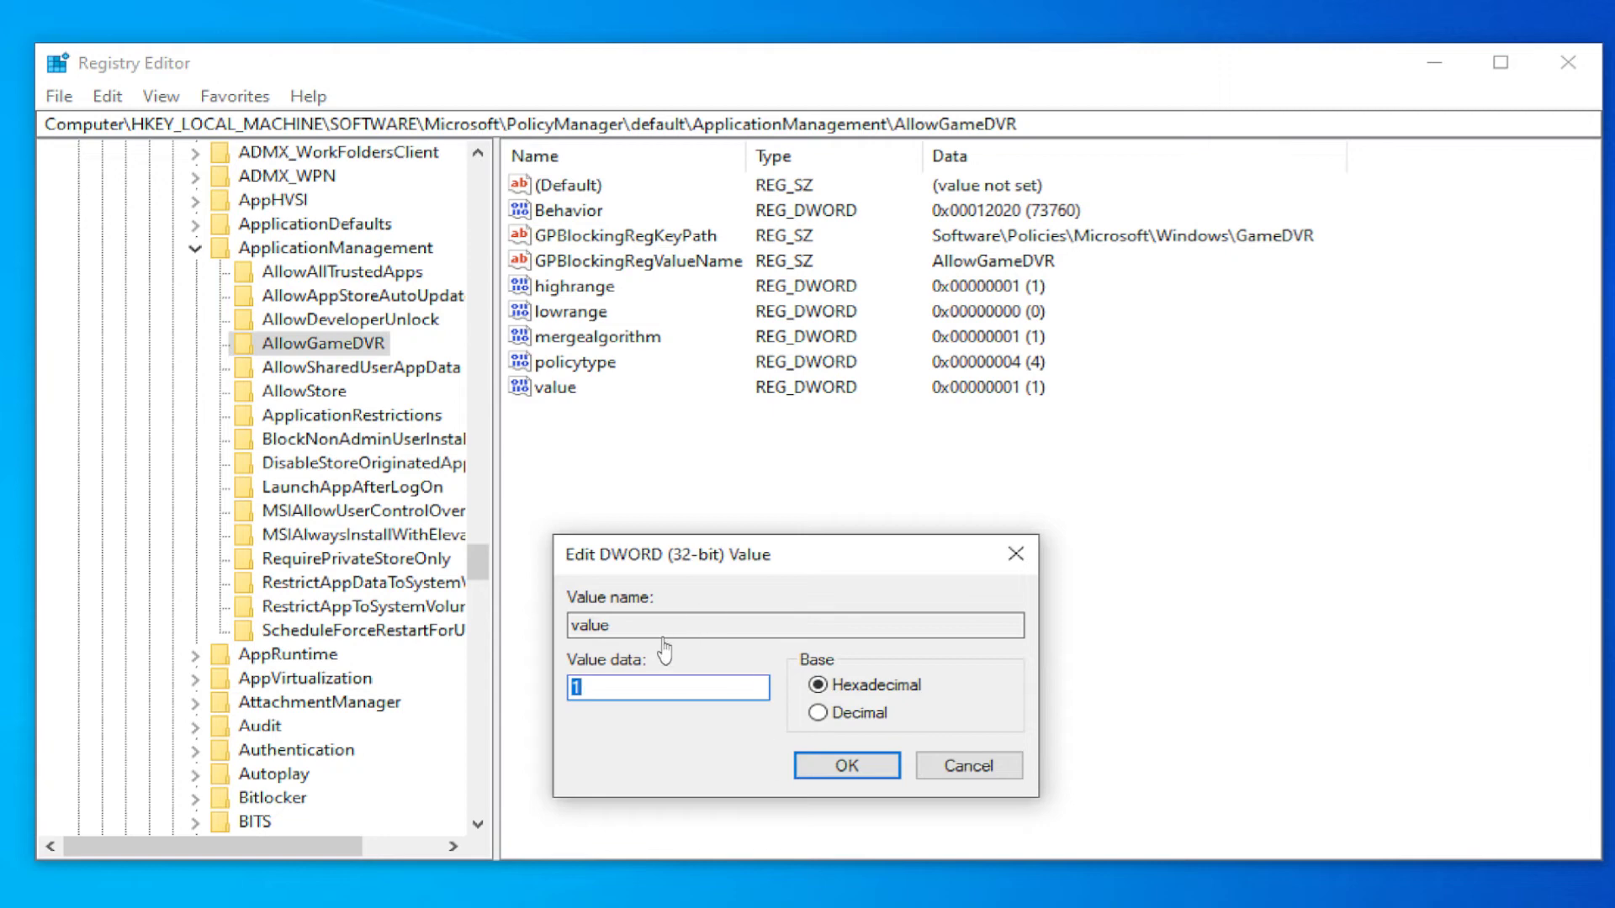
{"action": "left_click", "coordinate": [968, 766]}
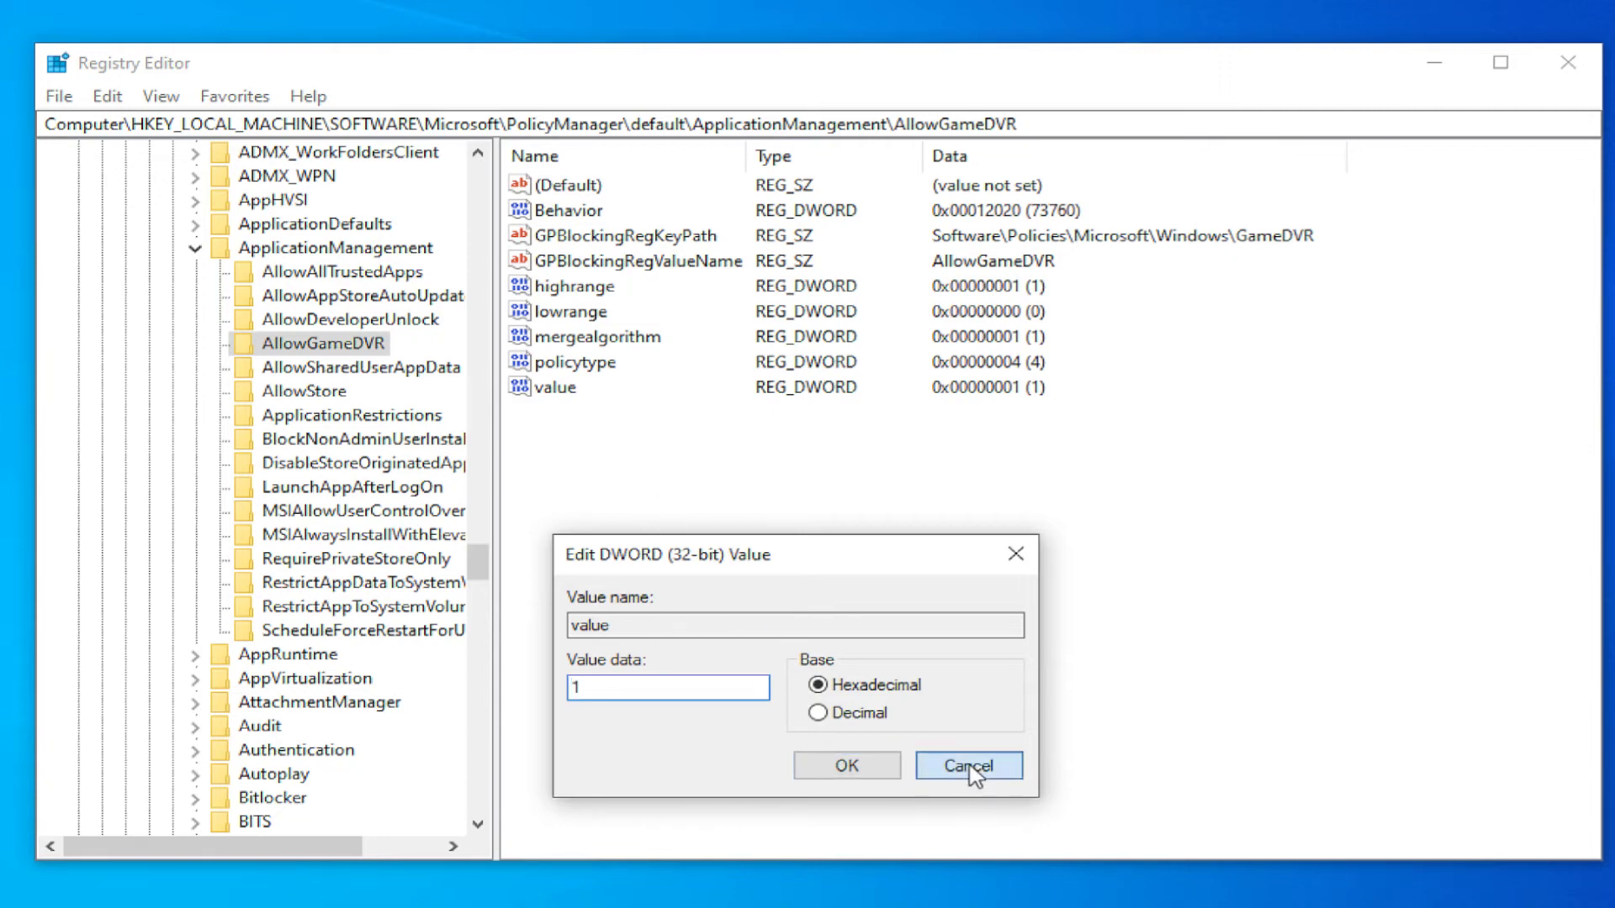
Set the data of the DWORD named value in the AllowGameDVR key to 0
{"action": "right_click", "coordinate": [581, 388]}
{"action": "left_click", "coordinate": [615, 402]}
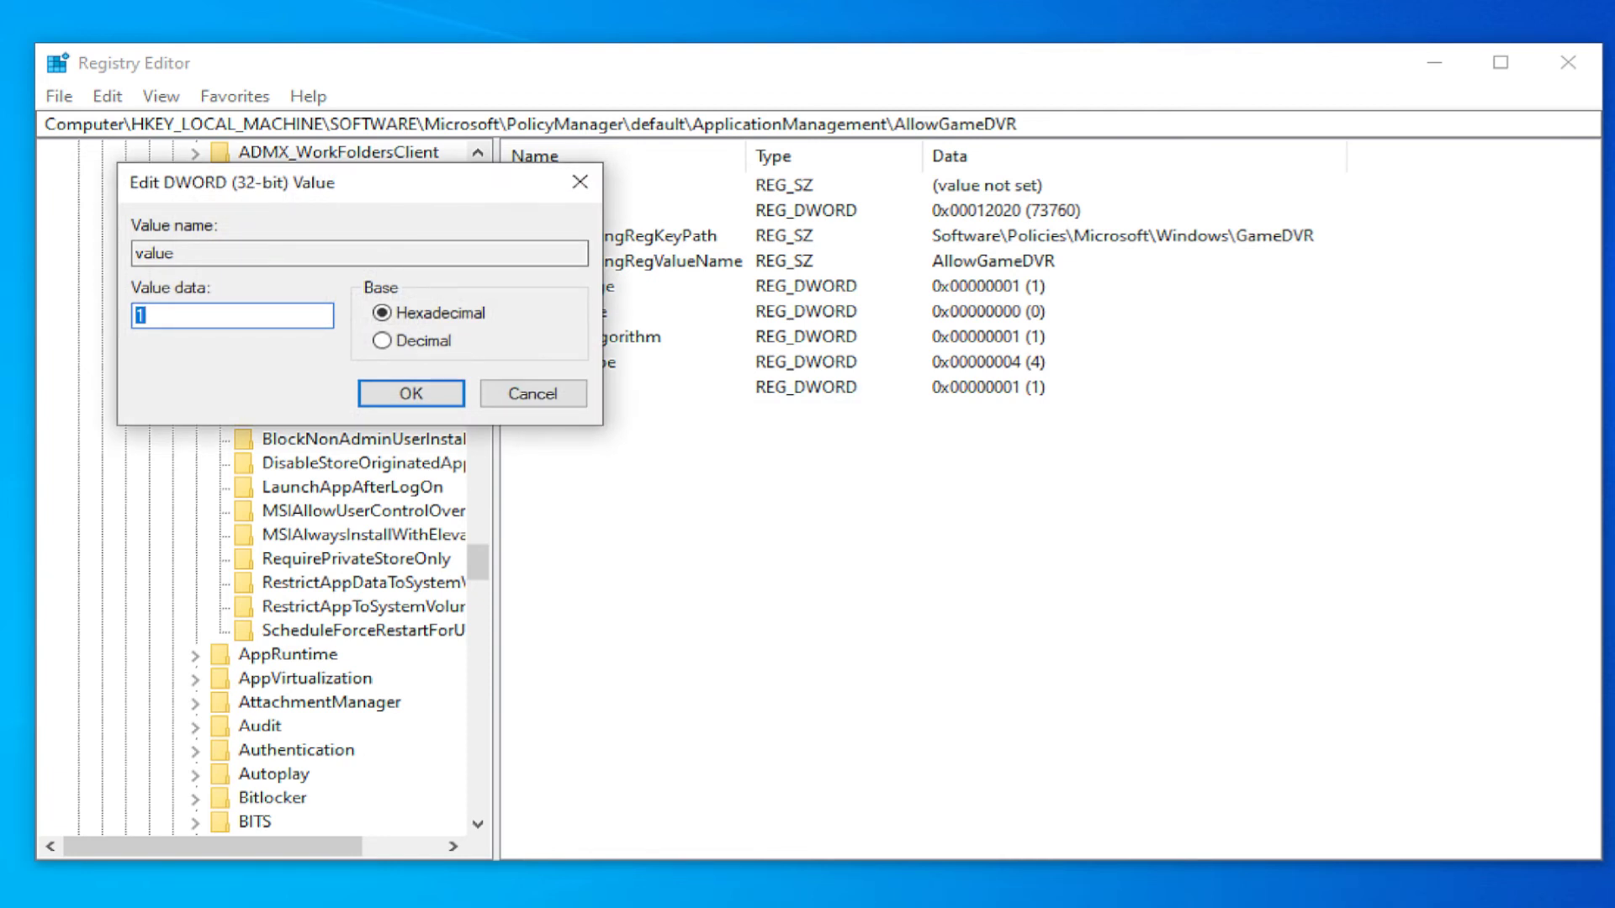
{"action": "left_click_drag", "start_coordinate": [257, 182], "coordinate": [674, 400]}
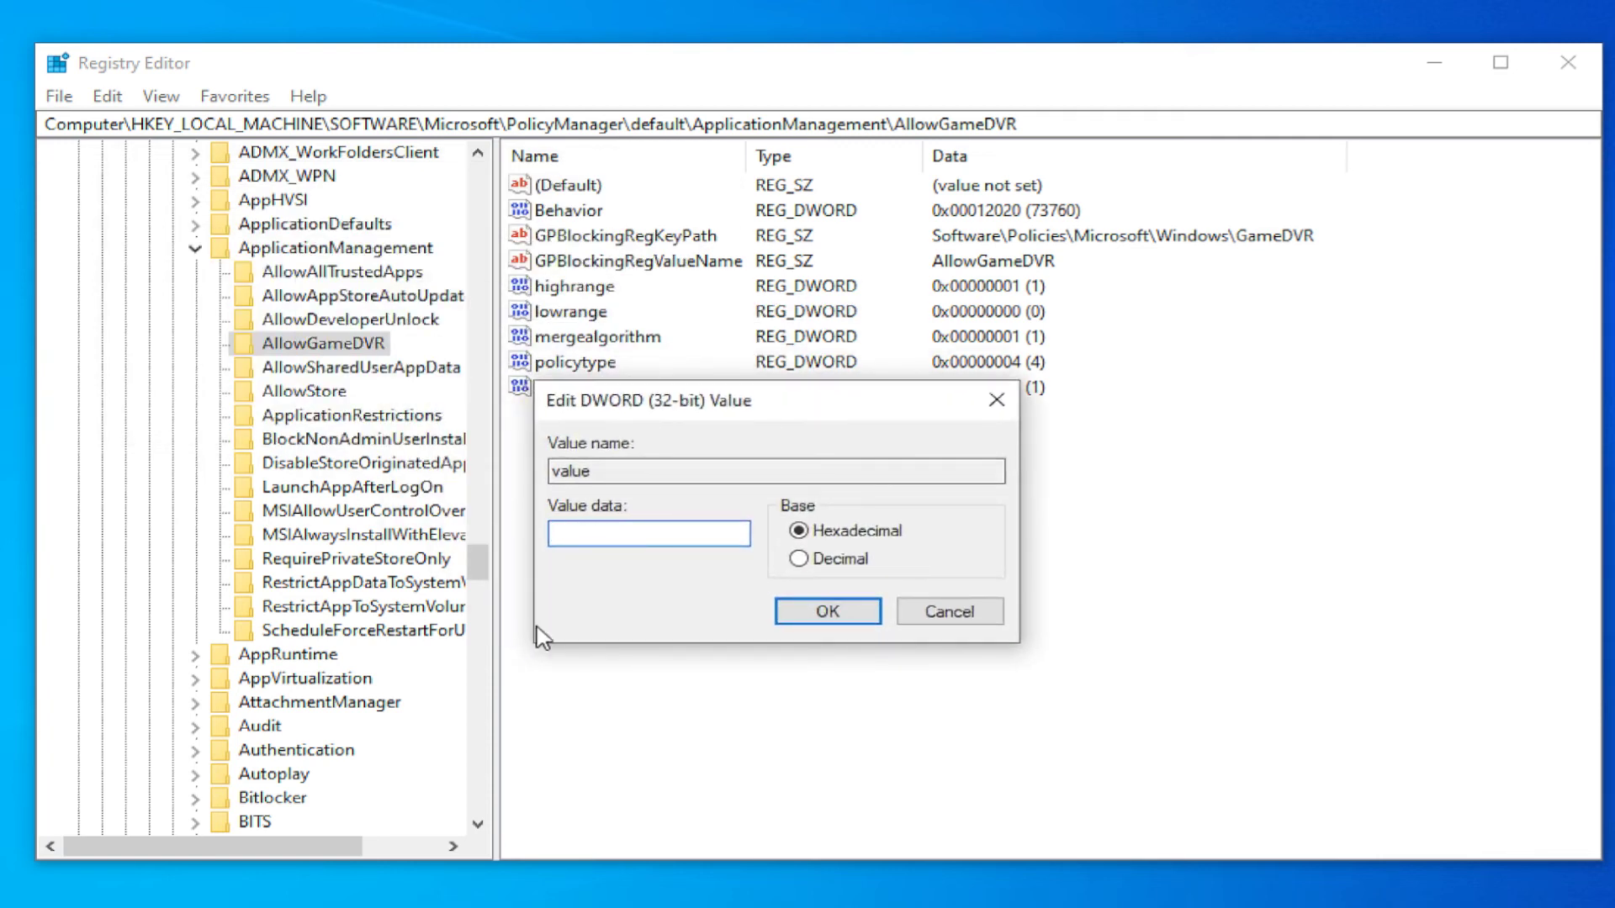
{"action": "type", "text": "0"}
{"action": "left_click", "coordinate": [842, 612]}
Collapse the ApplicationManagement, default and PolicyManager keys in the registry tree
{"action": "left_click", "coordinate": [202, 249]}
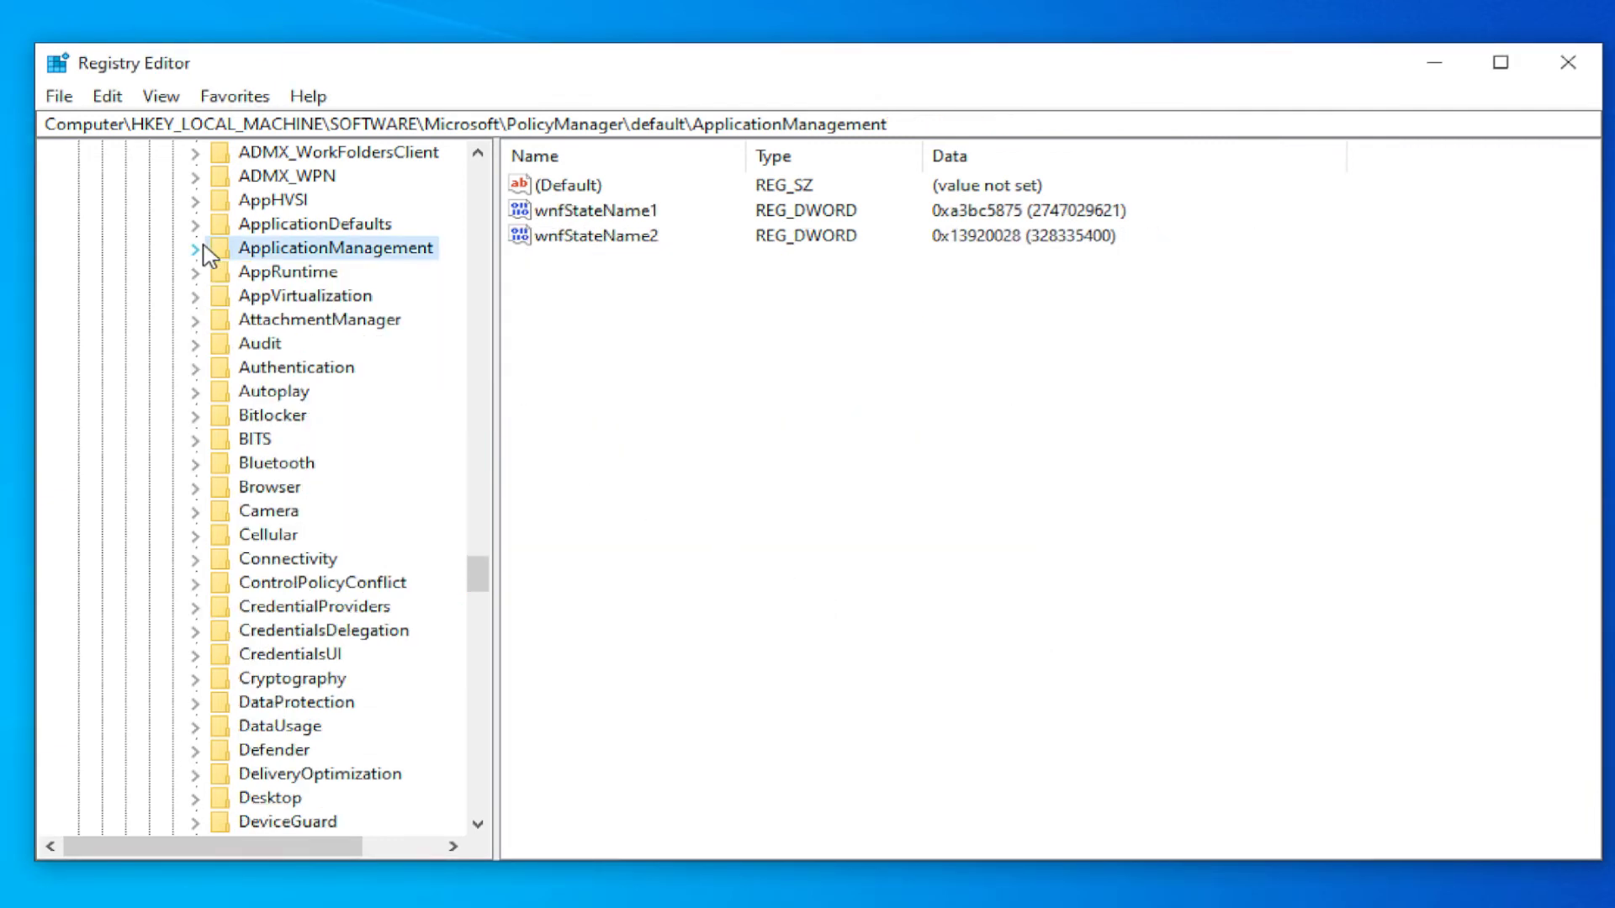
{"action": "scroll", "coordinate": [295, 547], "scroll_direction": "up", "scroll_amount": 20}
{"action": "scroll", "coordinate": [294, 547], "scroll_direction": "up", "scroll_amount": 20}
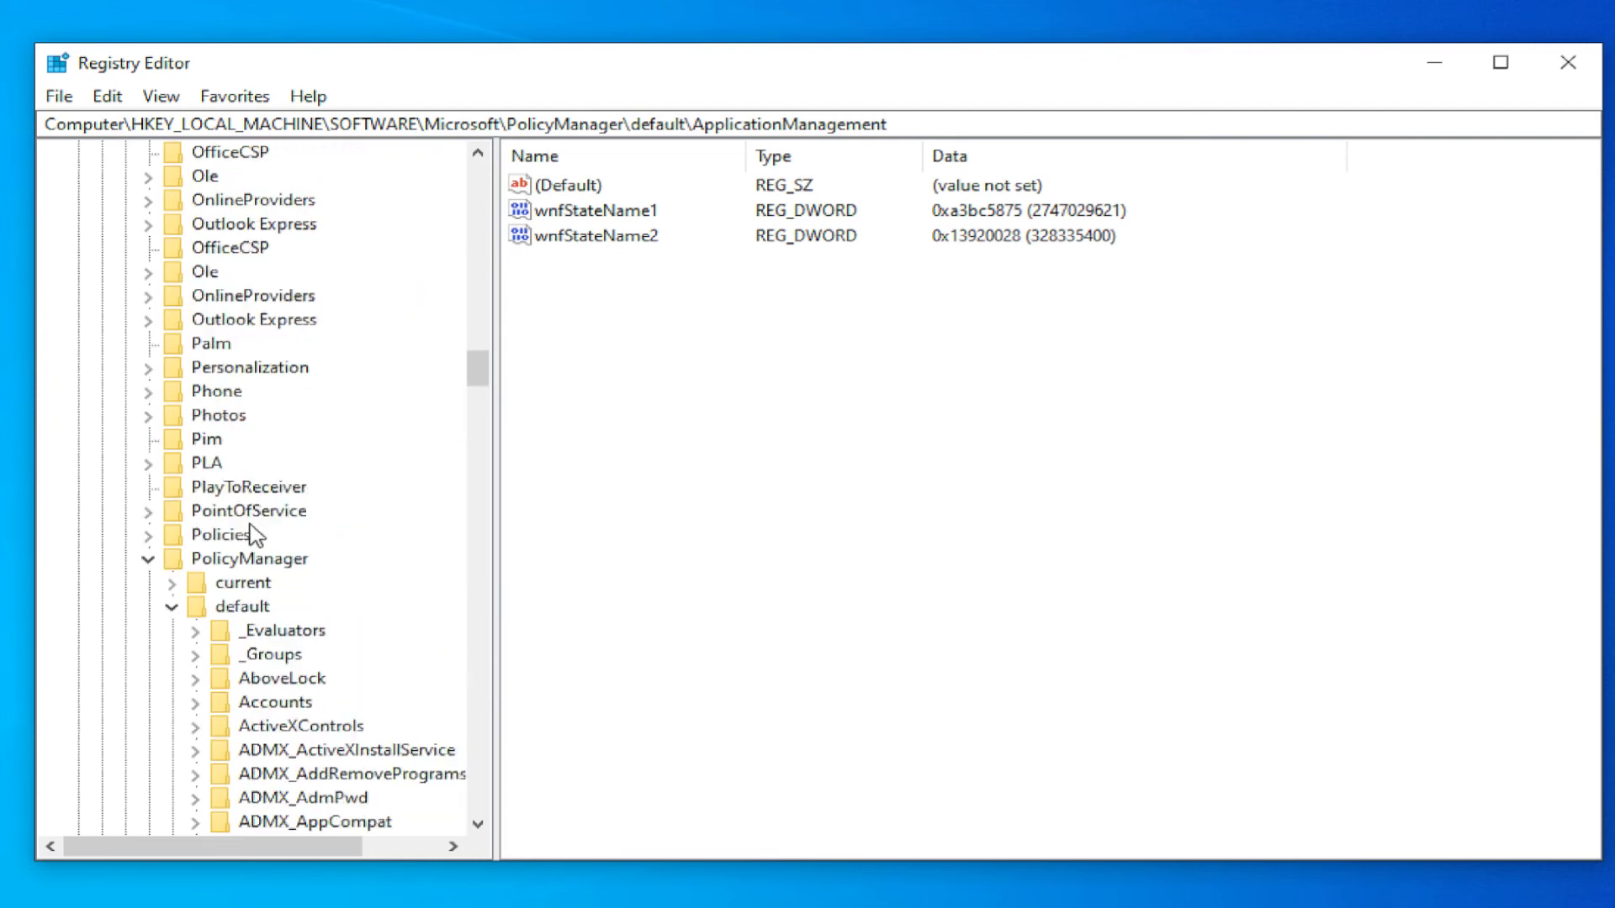
{"action": "left_click", "coordinate": [172, 702]}
{"action": "left_click", "coordinate": [148, 655]}
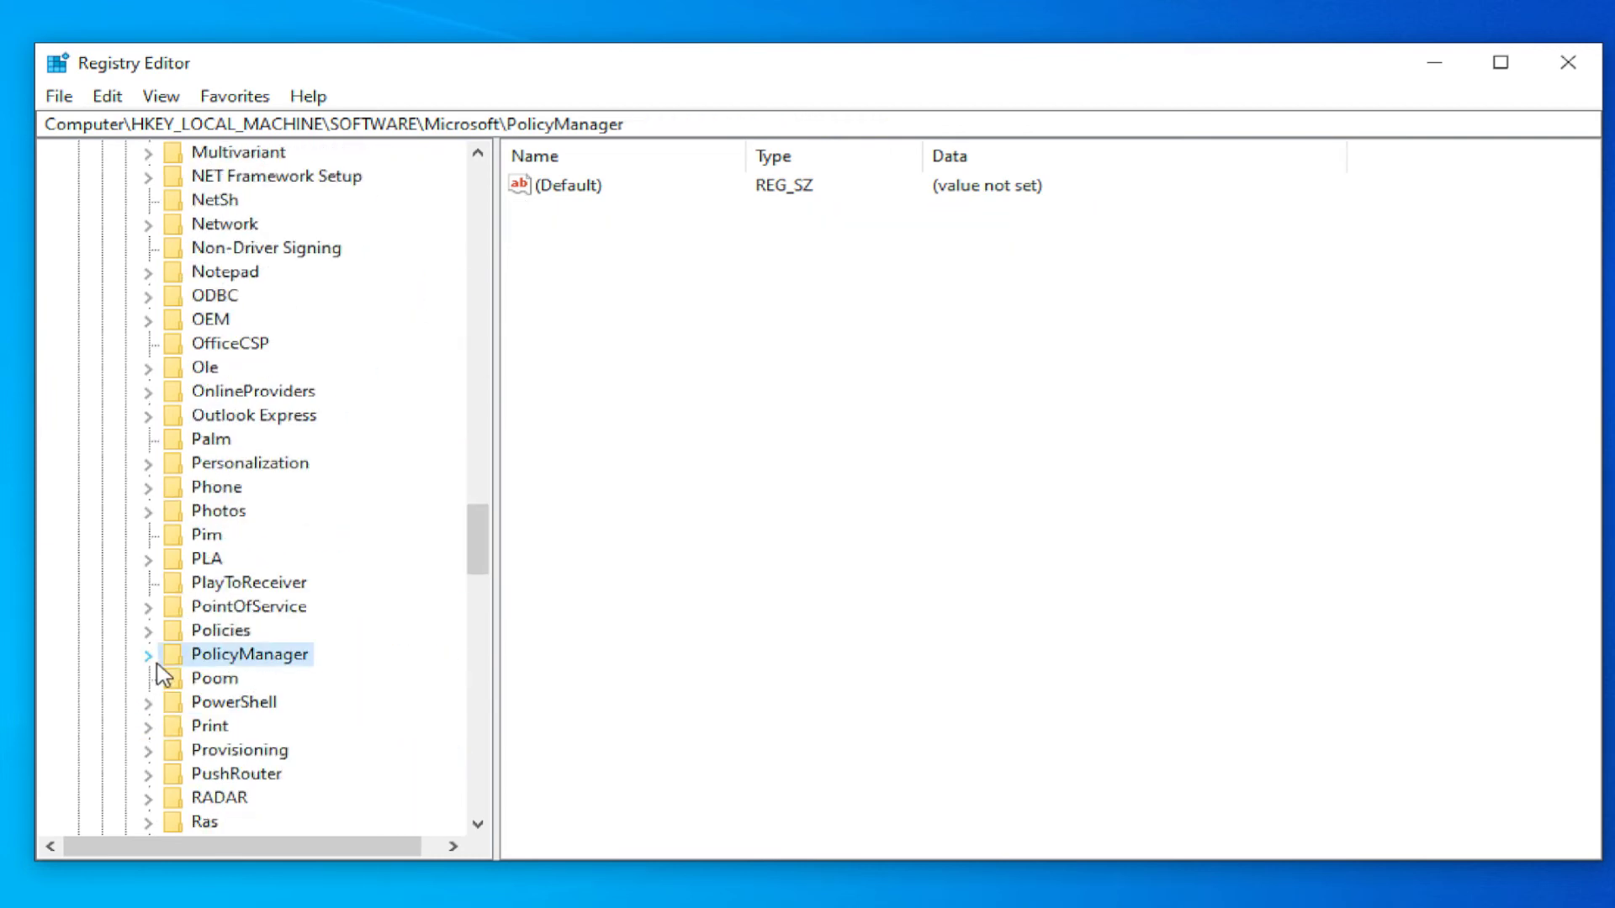
Collapse the Microsoft, SOFTWARE and HKEY_LOCAL_MACHINE branches and close the Registry Editor
{"action": "scroll", "coordinate": [168, 631], "scroll_direction": "up", "scroll_amount": 20}
{"action": "scroll", "coordinate": [187, 582], "scroll_direction": "up", "scroll_amount": 15}
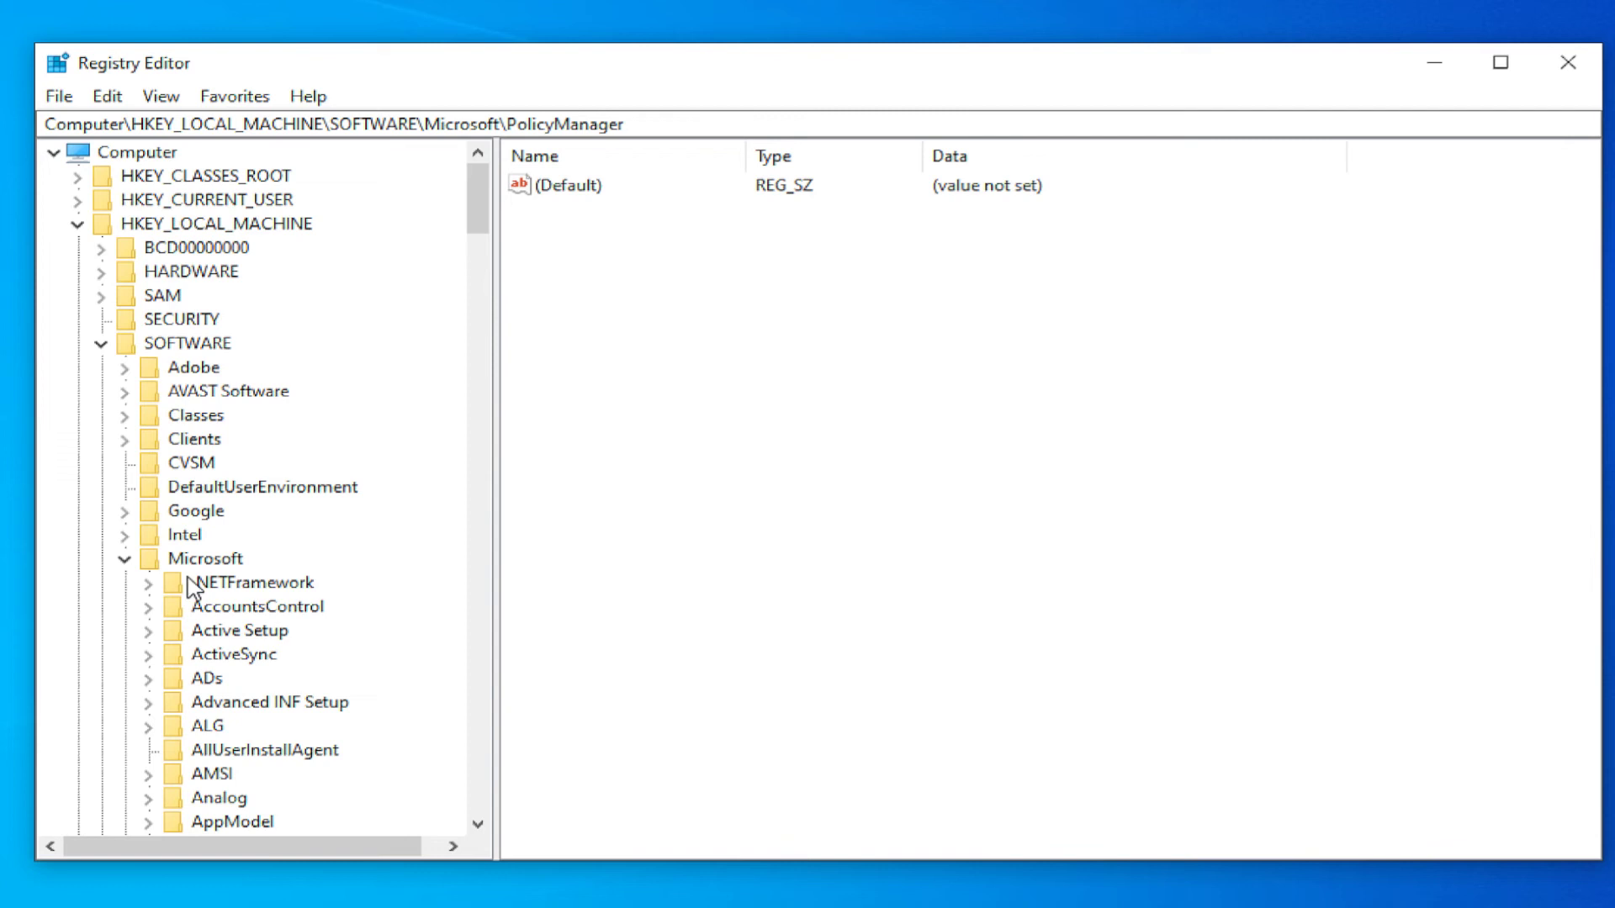
{"action": "left_click", "coordinate": [128, 560]}
{"action": "left_click", "coordinate": [101, 345]}
{"action": "left_click", "coordinate": [78, 225]}
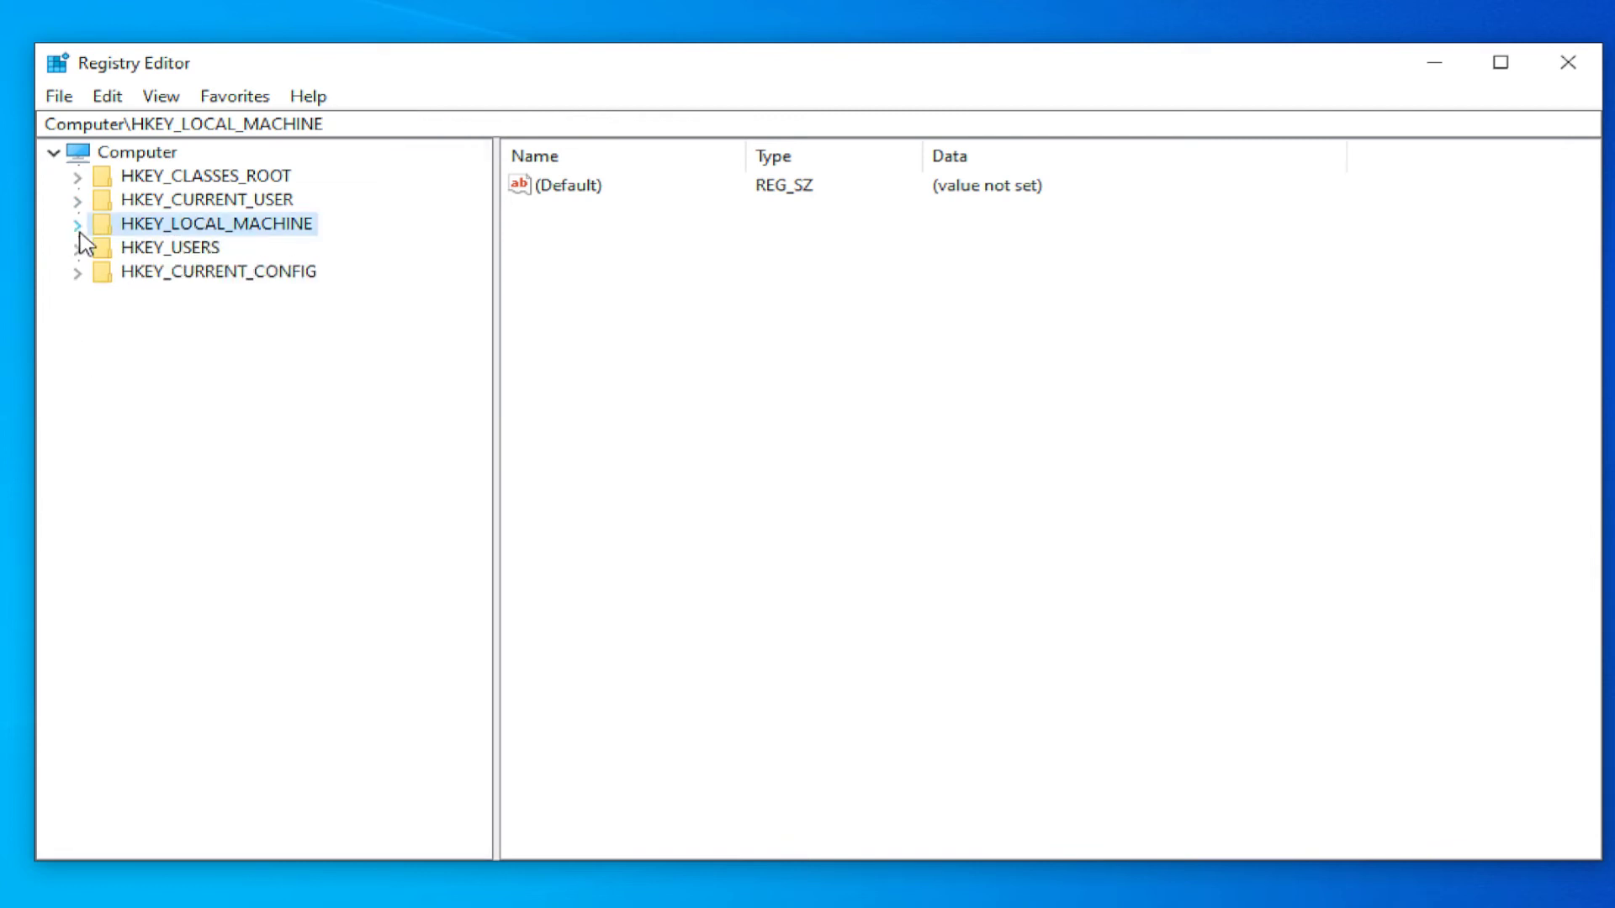
{"action": "left_click", "coordinate": [1565, 69]}
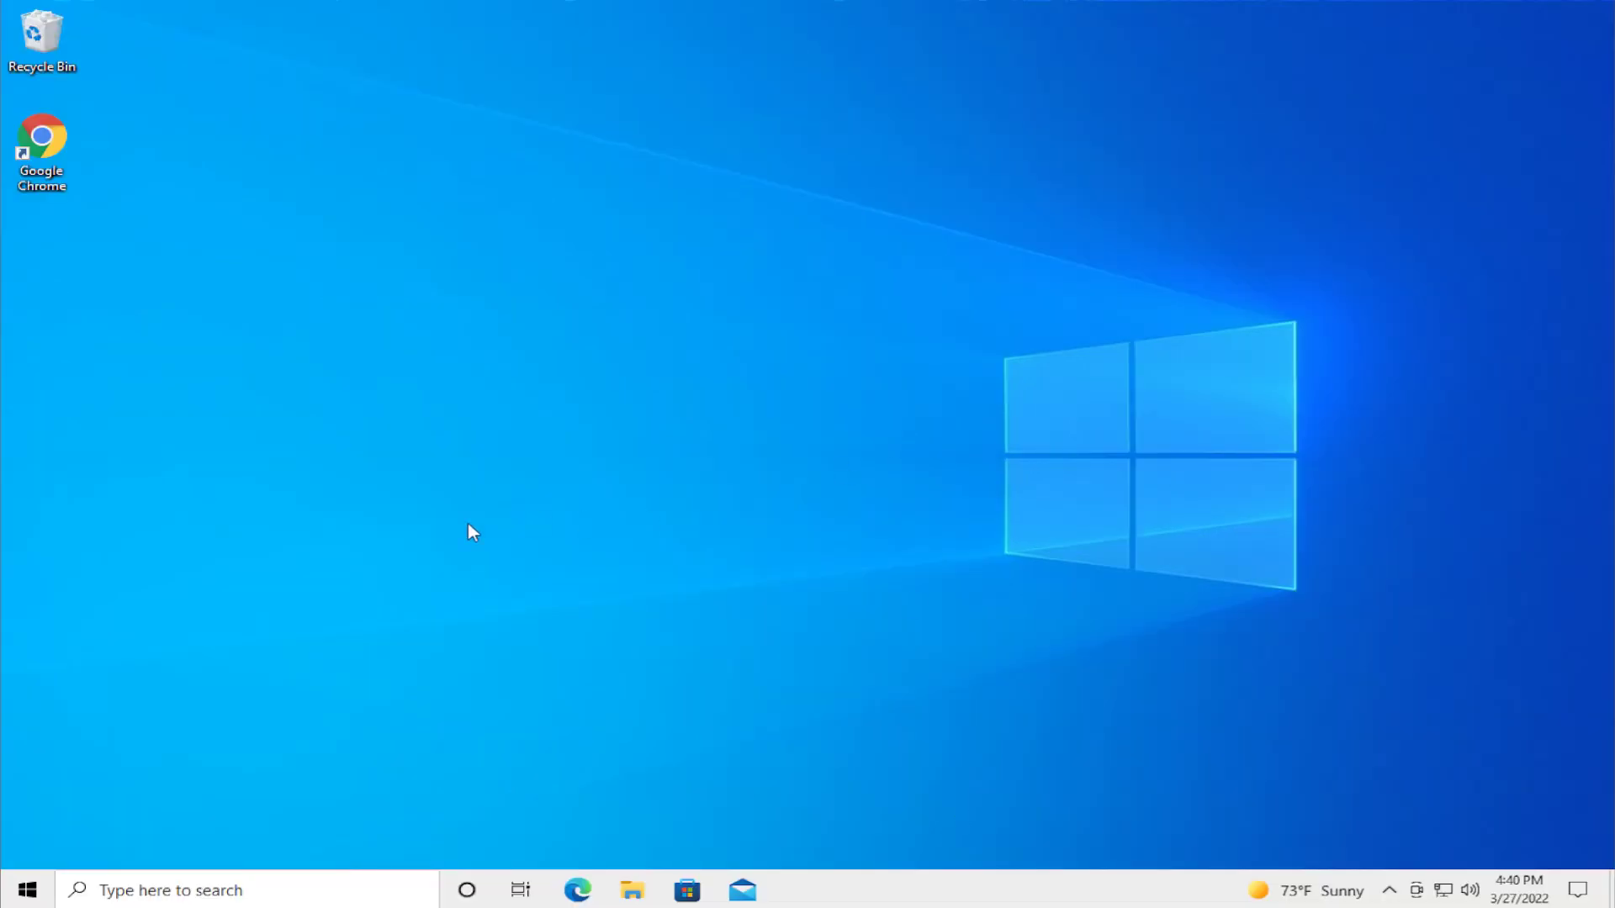
Restart the computer
{"action": "left_click", "coordinate": [28, 889]}
{"action": "mouse_move", "coordinate": [34, 845]}
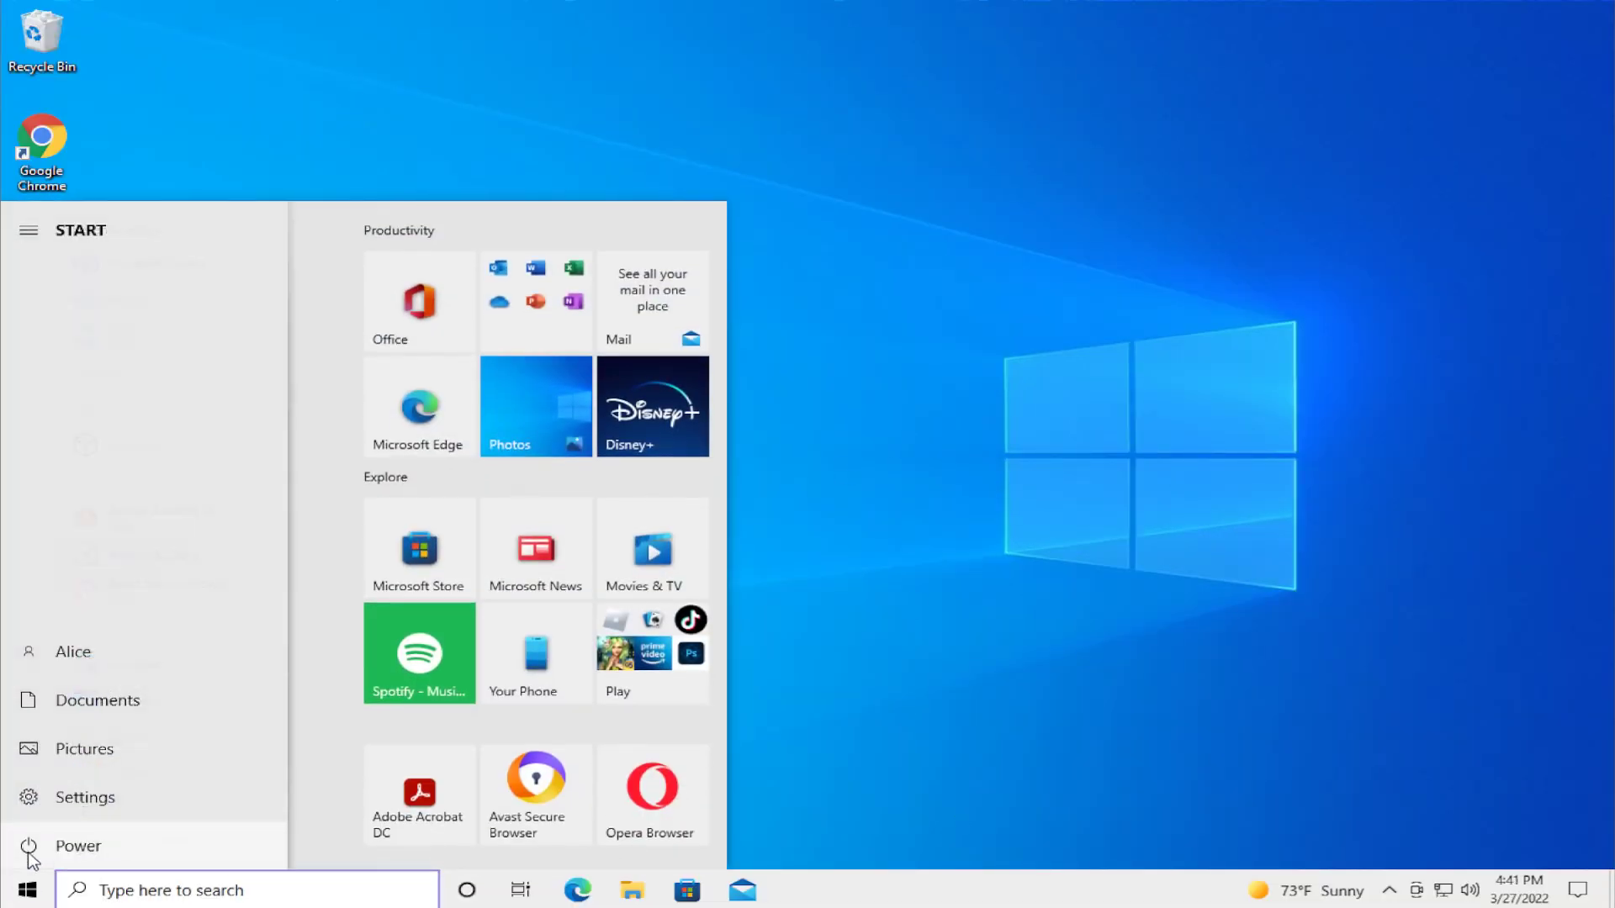
{"action": "left_click", "coordinate": [83, 851]}
{"action": "left_click", "coordinate": [83, 795]}
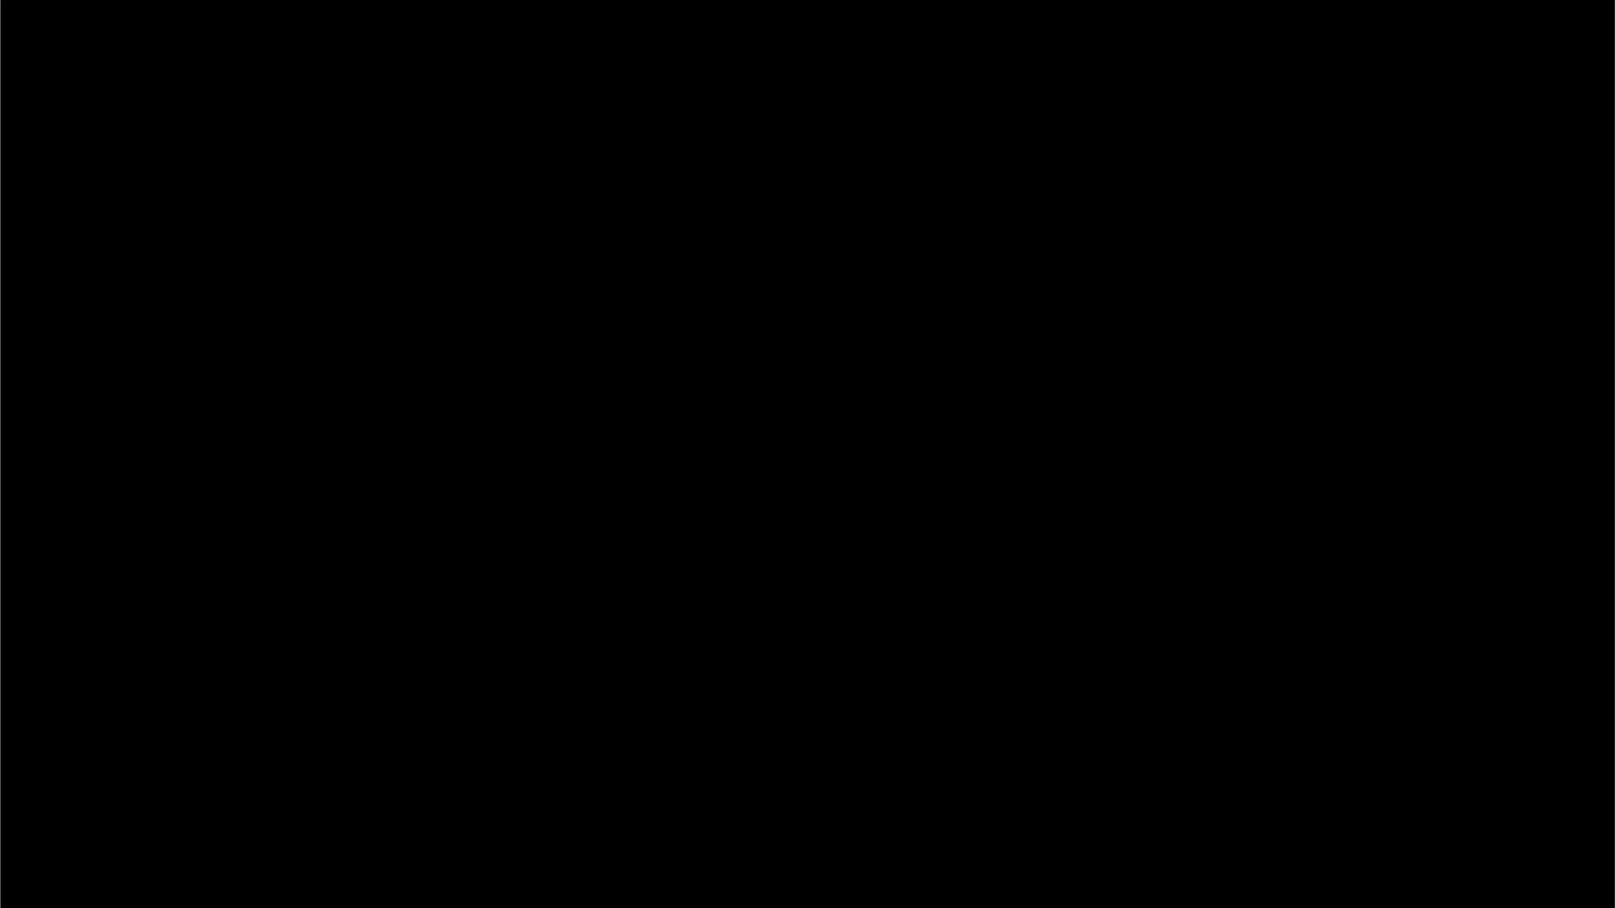
Dismiss the lock screen and sign in to Windows by entering the account password
{"action": "key", "text": "Return"}
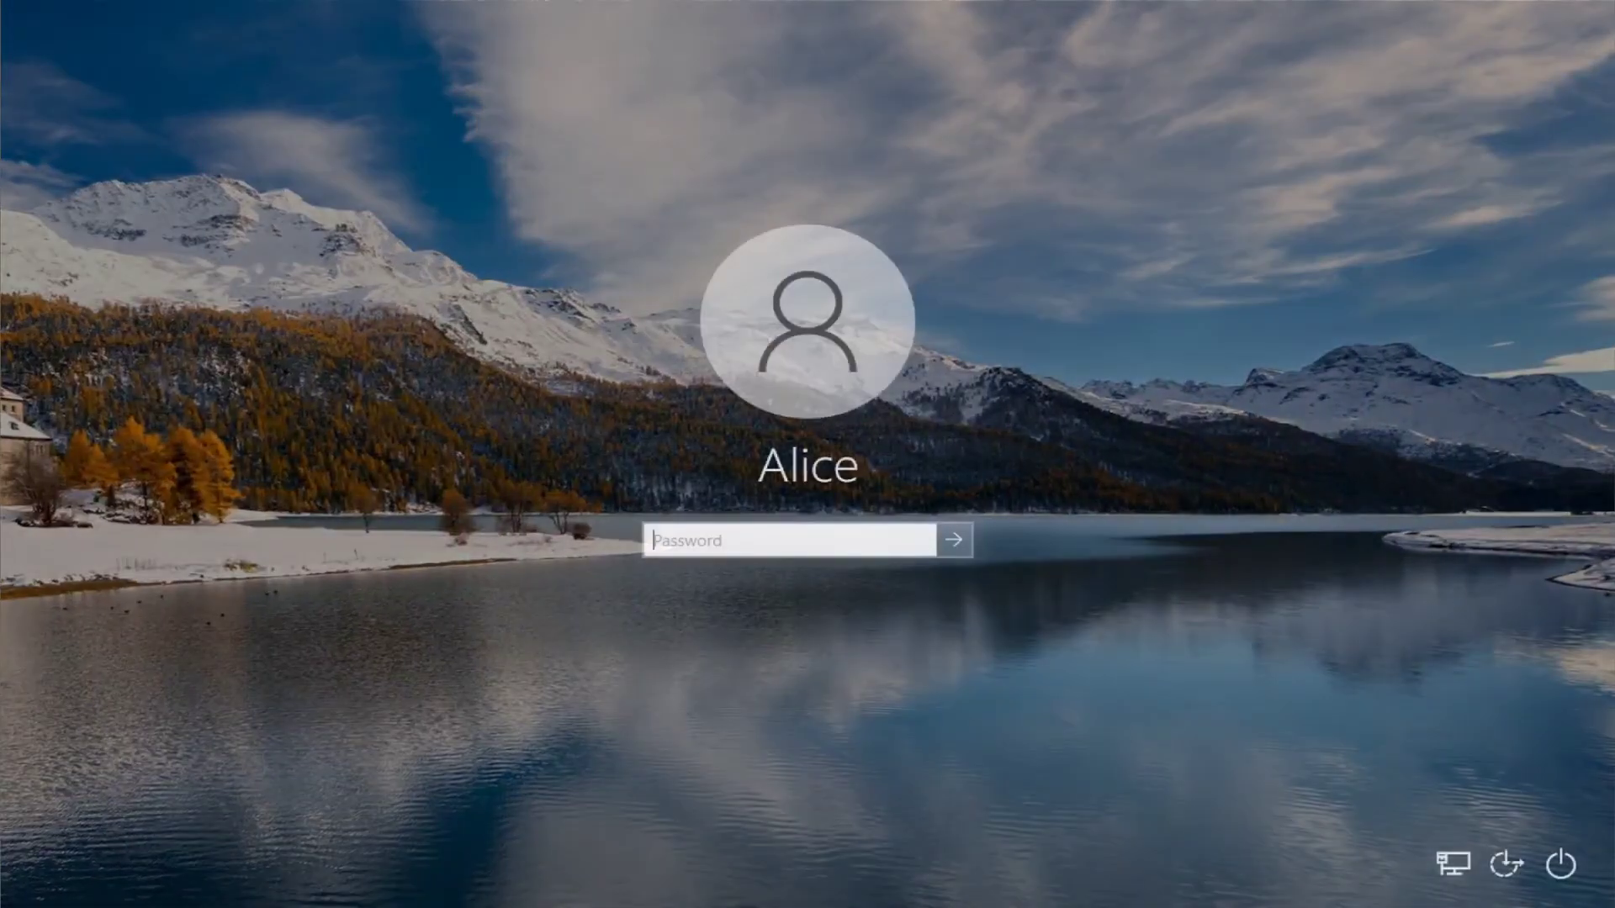
{"action": "type", "text": "********"}
{"action": "key", "text": "Return"}
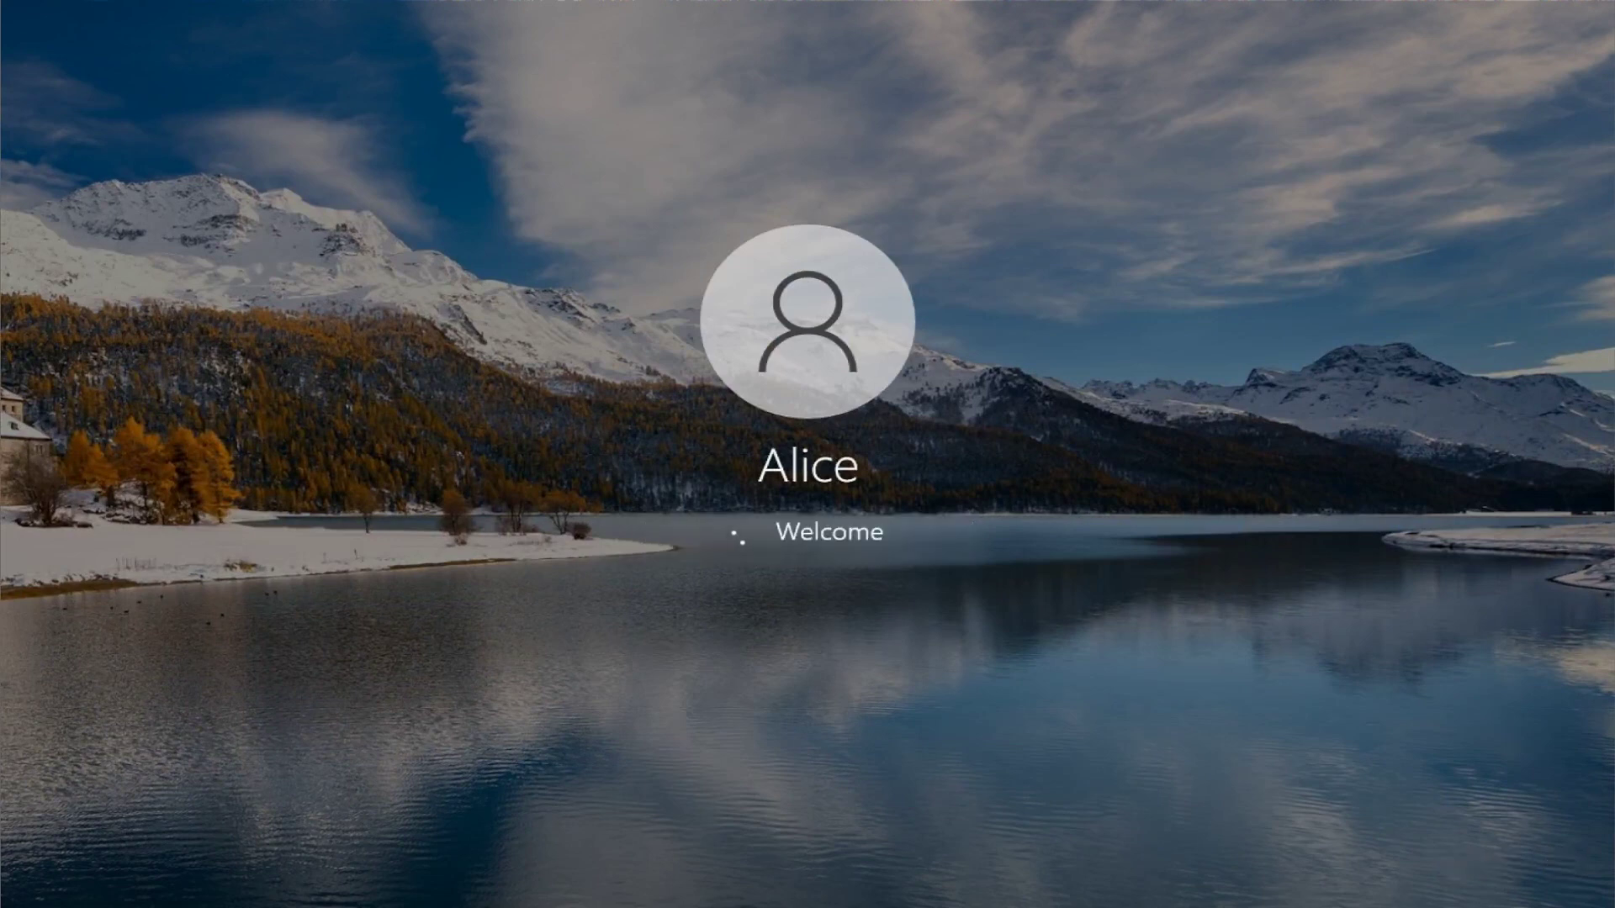